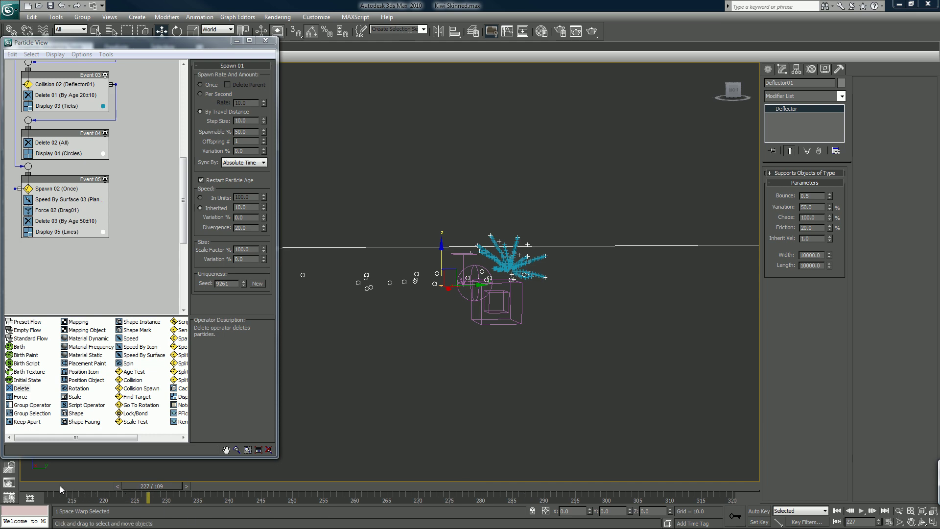
Advance the animation to frame 255 and nudge the deflector upward.
{"action": "mouse_move", "coordinate": [59, 485]}
{"action": "left_mouse_down"}
{"action": "mouse_move", "coordinate": [331, 497]}
{"action": "mouse_move", "coordinate": [424, 490]}
{"action": "mouse_move", "coordinate": [187, 482]}
{"action": "mouse_move", "coordinate": [207, 494]}
{"action": "mouse_move", "coordinate": [331, 485]}
{"action": "left_mouse_up"}
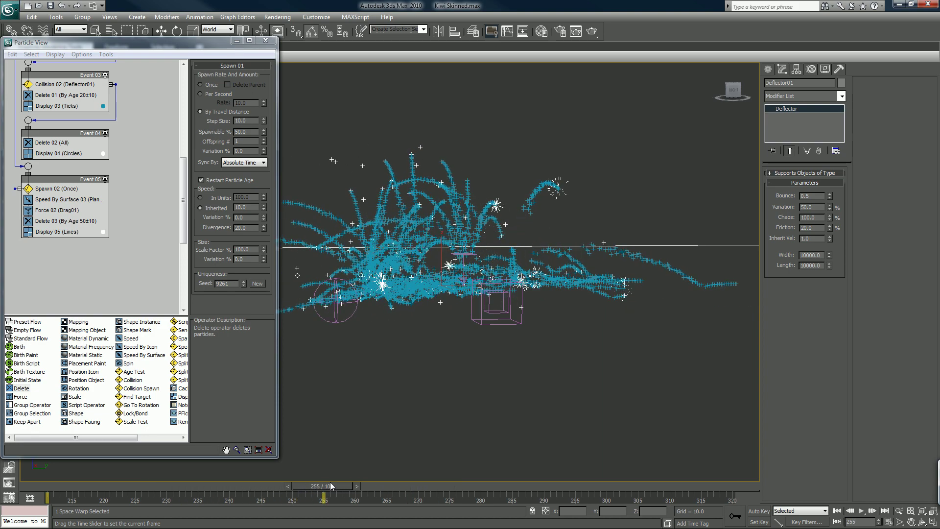
{"action": "key", "text": "w"}
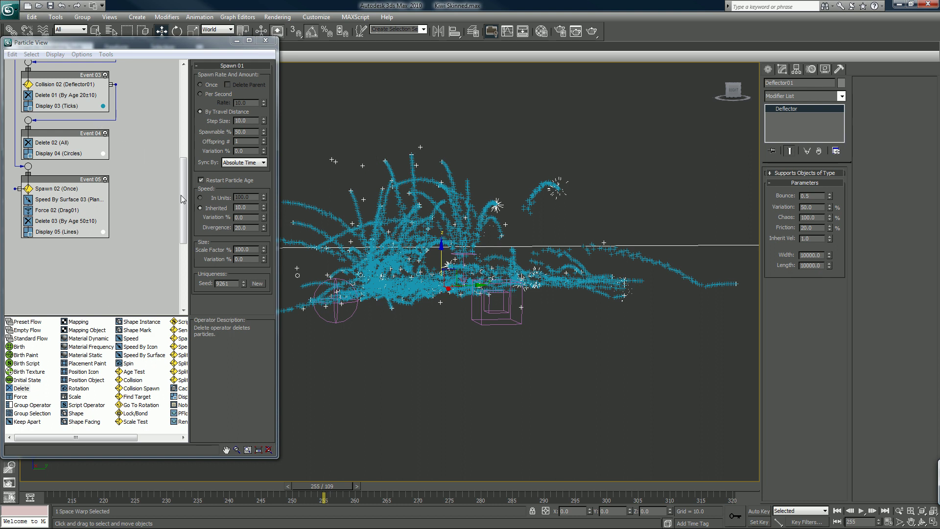
{"action": "left_click_drag", "start_coordinate": [181, 198], "coordinate": [187, 161]}
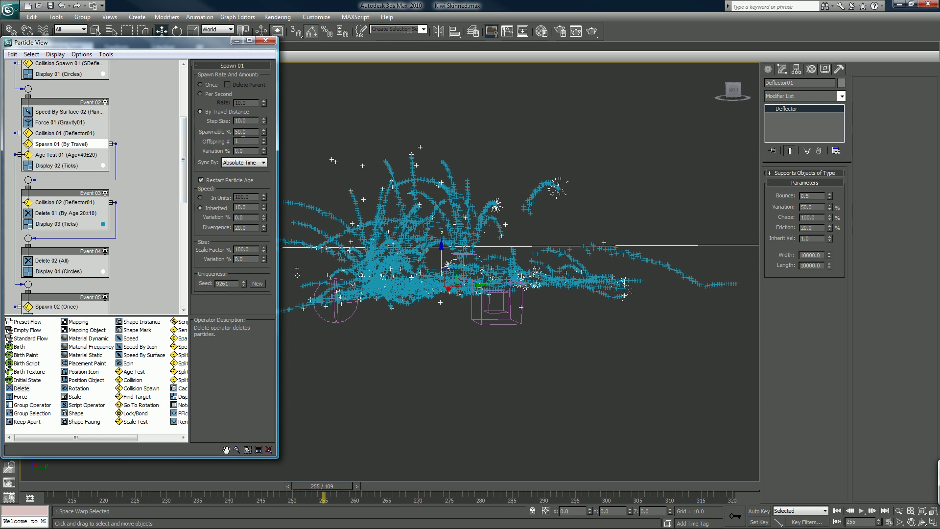
Select Spawn 01 in Particle View and pick its Spawnable % value for editing.
{"action": "left_click", "coordinate": [49, 154]}
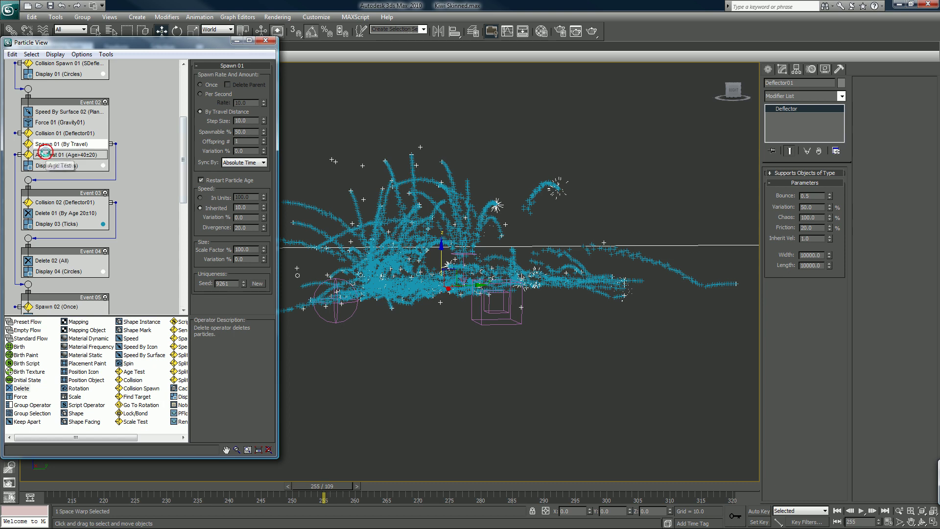
{"action": "left_click", "coordinate": [47, 144]}
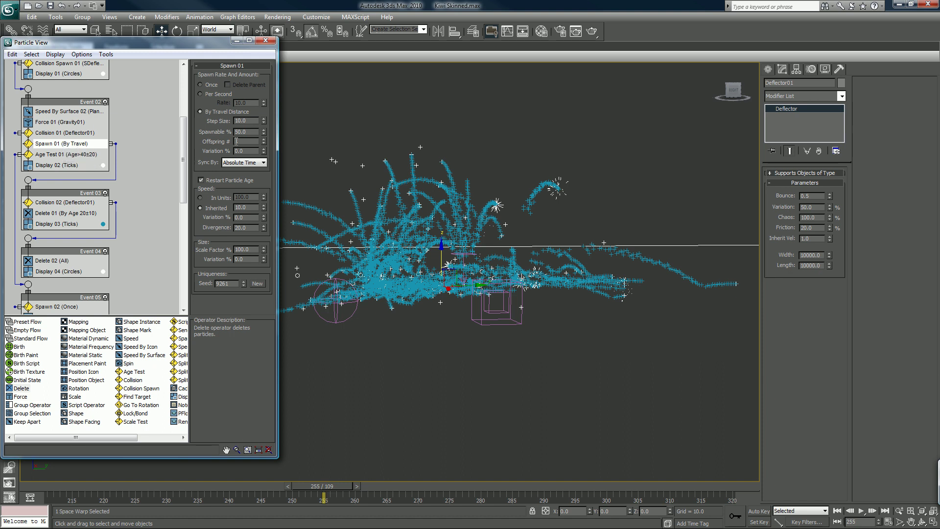
{"action": "double_click", "coordinate": [250, 132]}
Set Spawnable % to 20 and replay the trails, ending at frame 253.
{"action": "left_click", "coordinate": [205, 127]}
{"action": "type", "text": "20"}
{"action": "key", "text": "Return"}
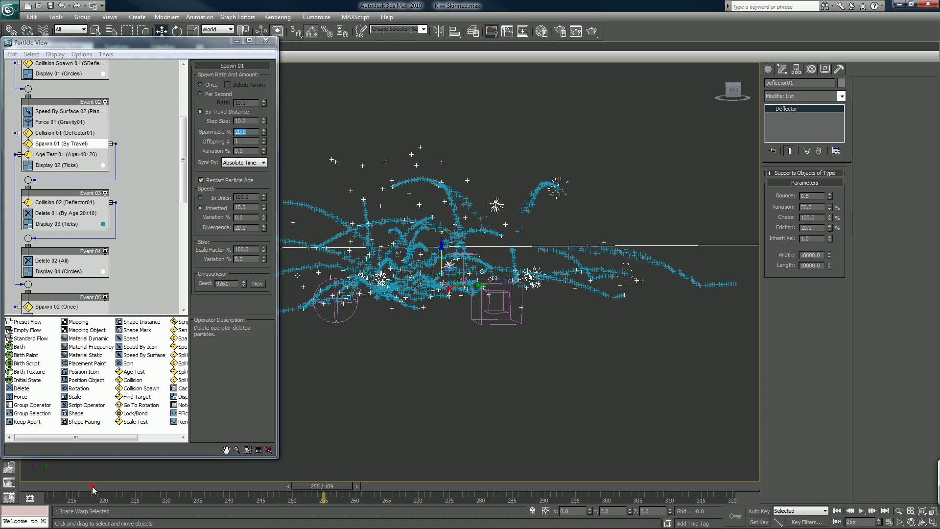
{"action": "left_click_drag", "start_coordinate": [98, 484], "coordinate": [633, 472]}
{"action": "key", "text": "w"}
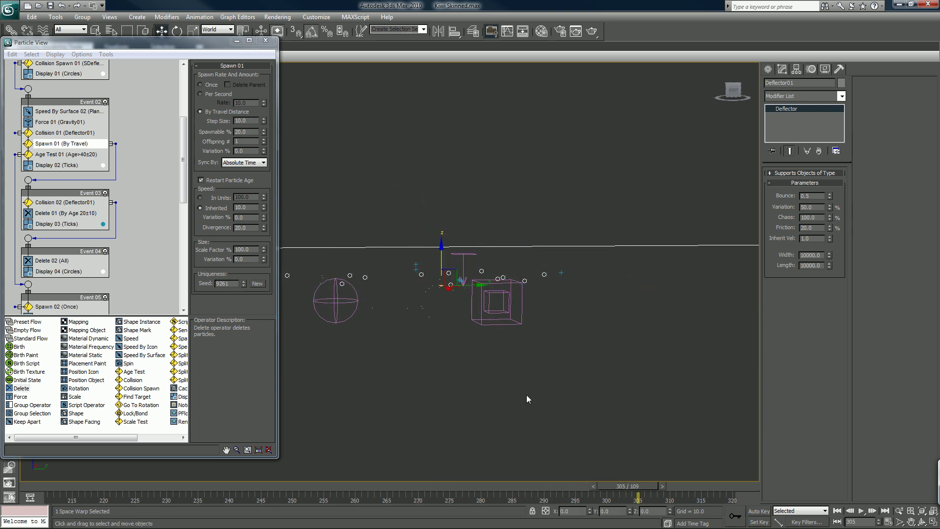
{"action": "left_click", "coordinate": [103, 487]}
{"action": "left_click_drag", "start_coordinate": [244, 487], "coordinate": [310, 486]}
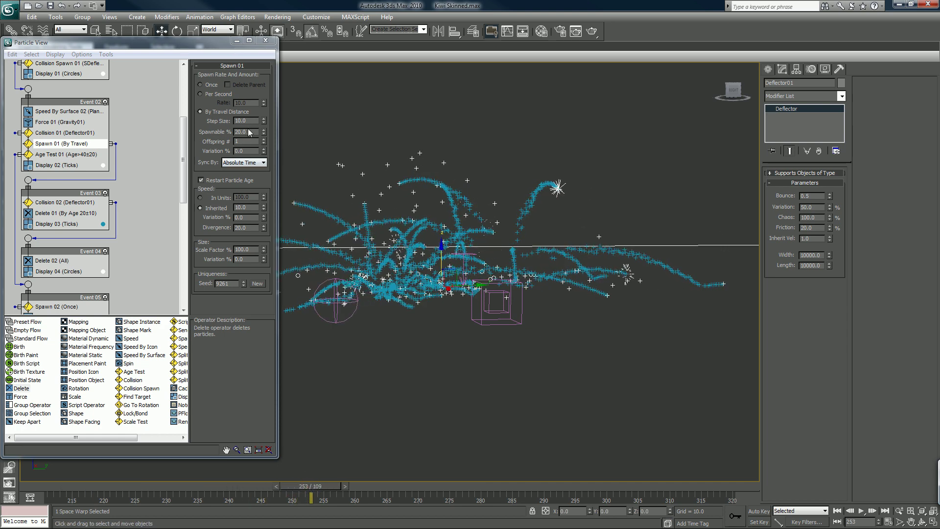
Set Spawn 01's Spawnable % to 100 and Step Size to 5.0.
{"action": "left_click_drag", "start_coordinate": [251, 131], "coordinate": [205, 132]}
{"action": "type", "text": "10"}
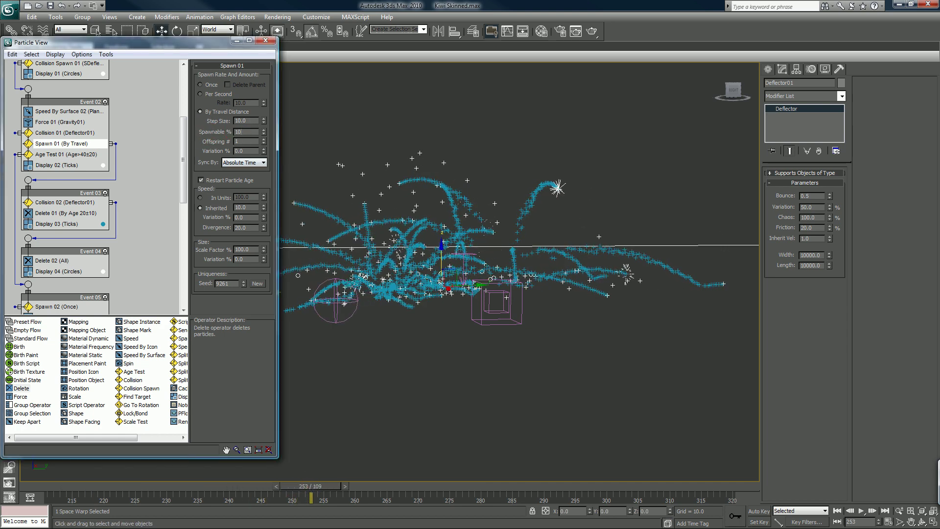
{"action": "type", "text": "00"}
{"action": "key", "text": "Return"}
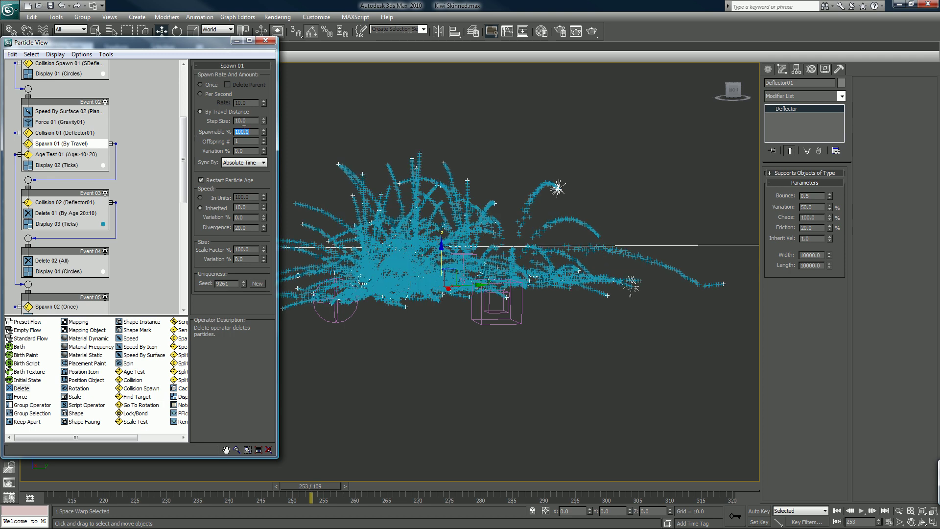
{"action": "left_click_drag", "start_coordinate": [249, 119], "coordinate": [202, 122]}
{"action": "type", "text": "5"}
{"action": "key", "text": "Return"}
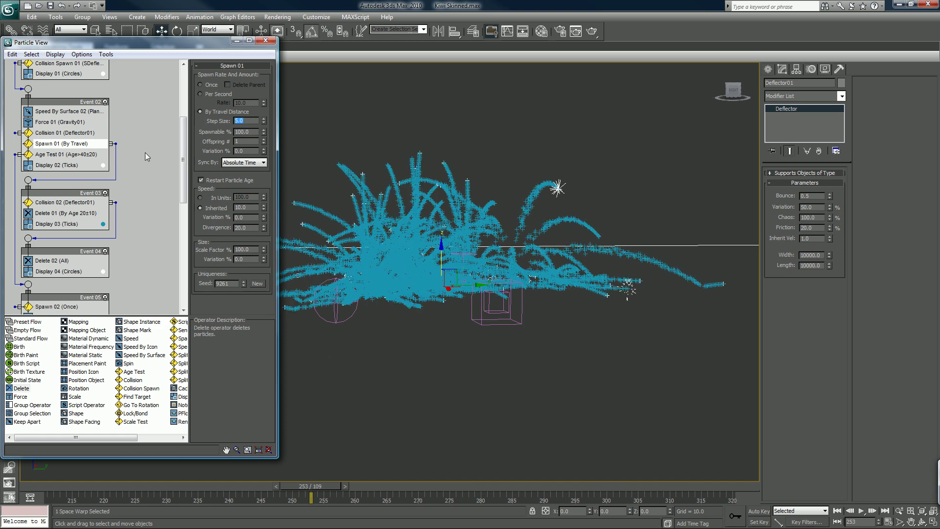
Switch Display 03 to light-blue Dots and replay the frames to preview them.
{"action": "left_click", "coordinate": [64, 225]}
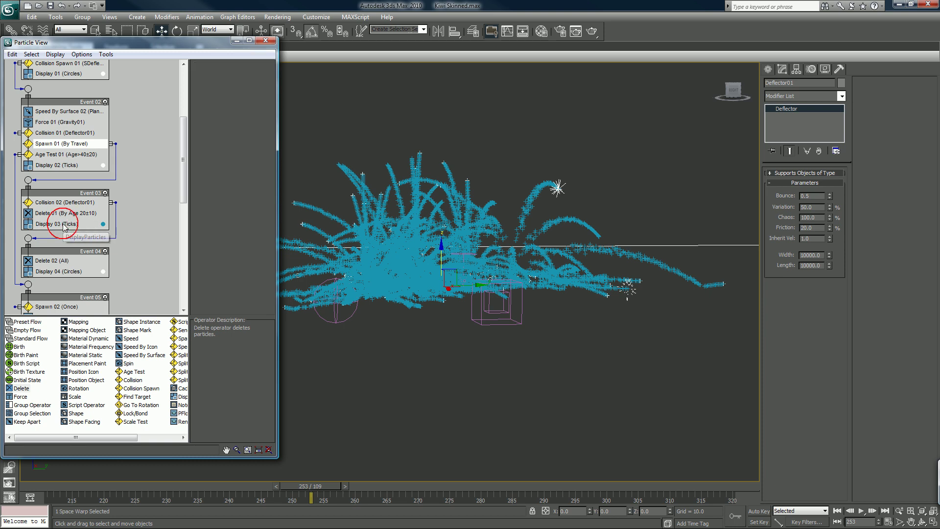
{"action": "left_click", "coordinate": [239, 80]}
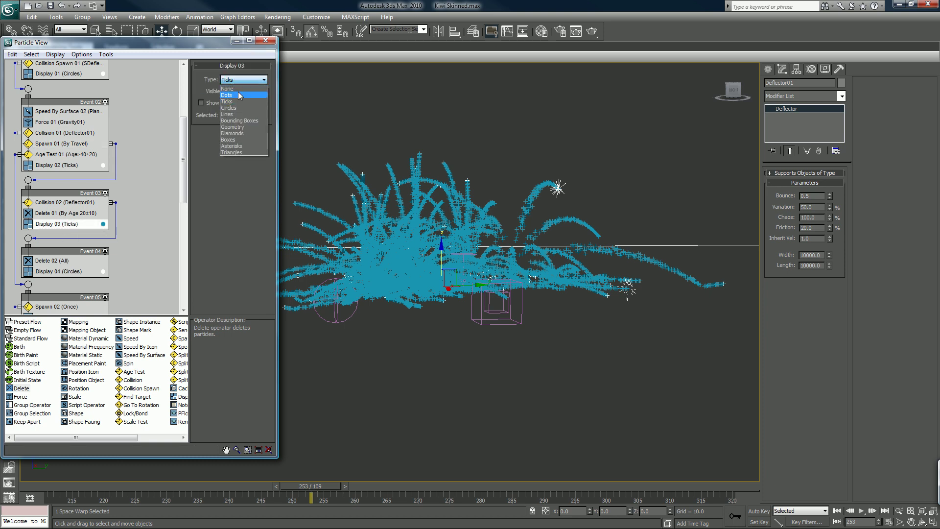
{"action": "left_click", "coordinate": [239, 95]}
{"action": "left_click", "coordinate": [266, 101]}
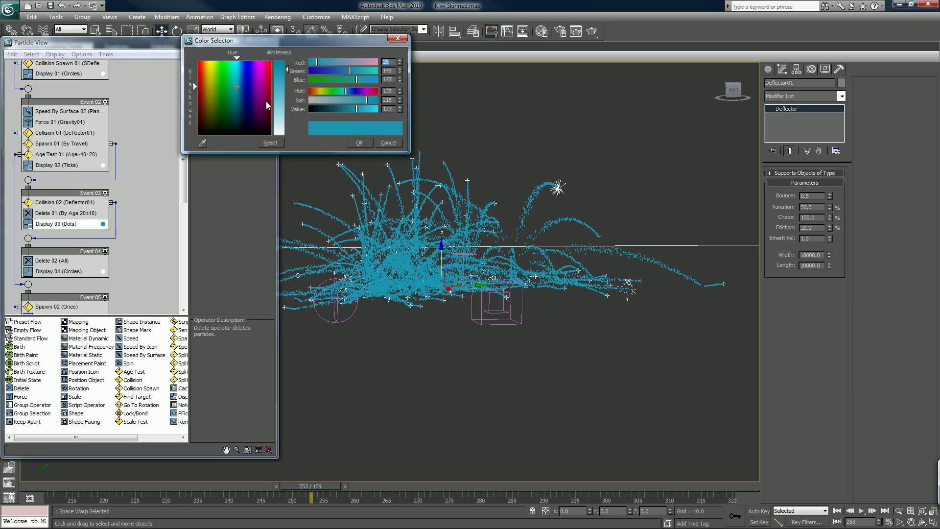
{"action": "mouse_move", "coordinate": [279, 101]}
{"action": "left_mouse_down"}
{"action": "mouse_move", "coordinate": [279, 136]}
{"action": "mouse_move", "coordinate": [278, 100]}
{"action": "left_mouse_up"}
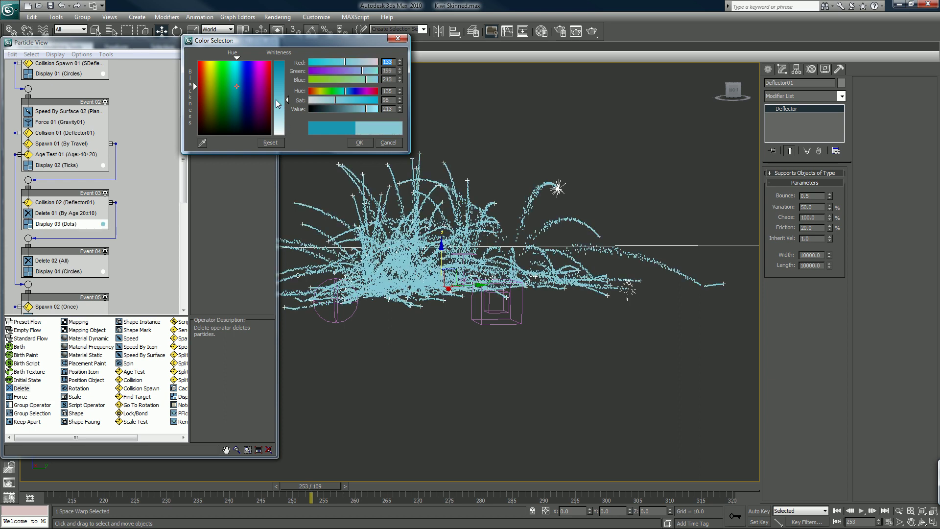
{"action": "left_click", "coordinate": [360, 143]}
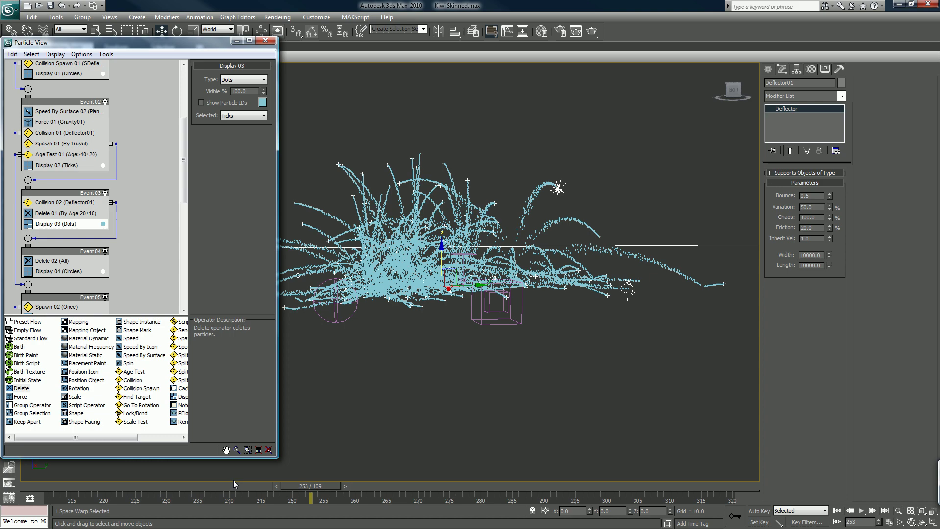
{"action": "left_click_drag", "start_coordinate": [152, 484], "coordinate": [354, 478]}
Give Delete 01 a Life Span of 50 with Variation 20, then scrub to preview.
{"action": "key", "text": "w"}
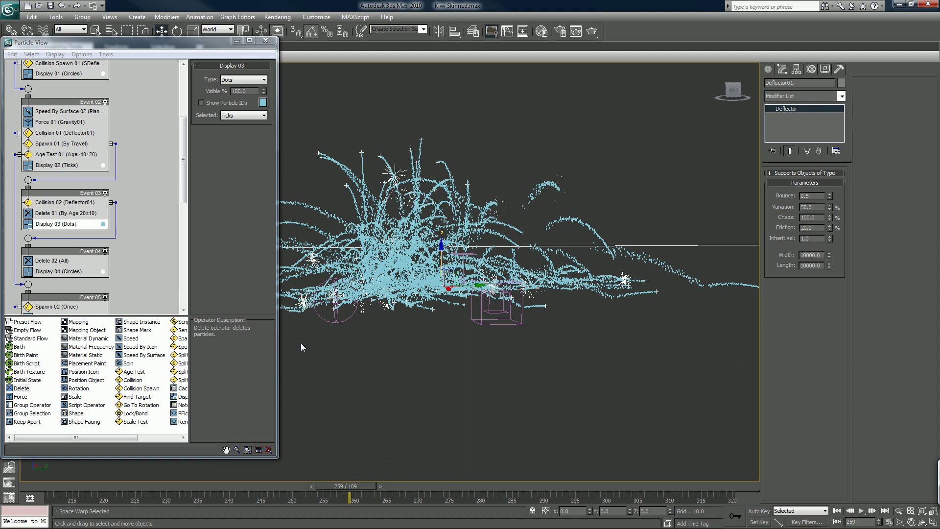
{"action": "left_click", "coordinate": [69, 213]}
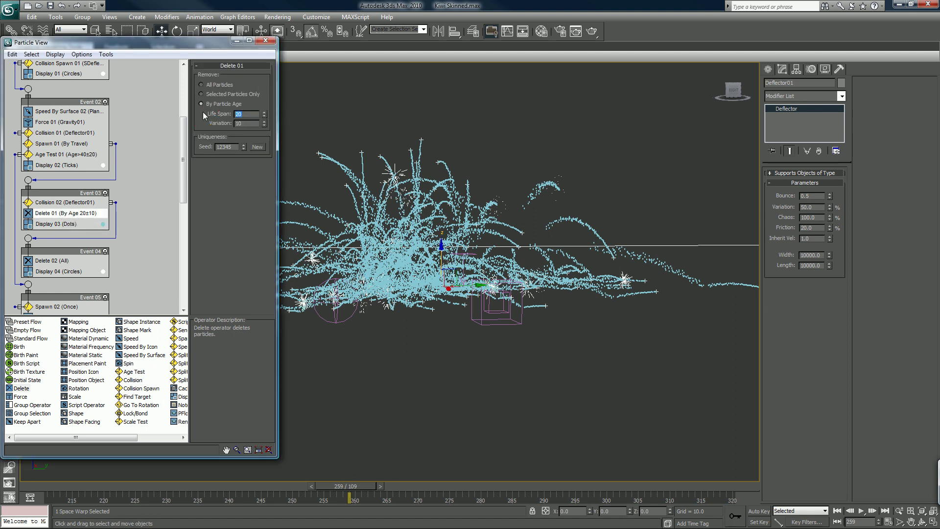
{"action": "type", "text": "20"}
{"action": "key", "text": "Return"}
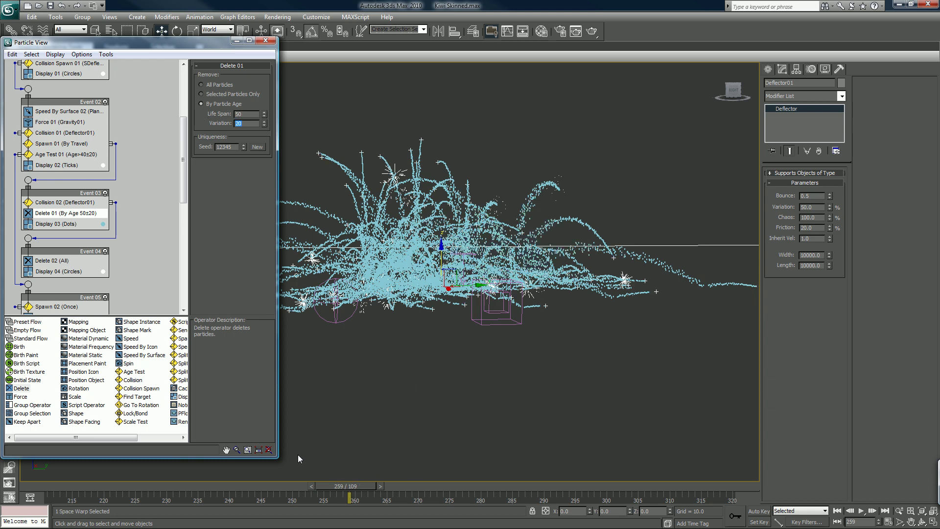
{"action": "left_click_drag", "start_coordinate": [156, 489], "coordinate": [245, 486]}
{"action": "key", "text": "w"}
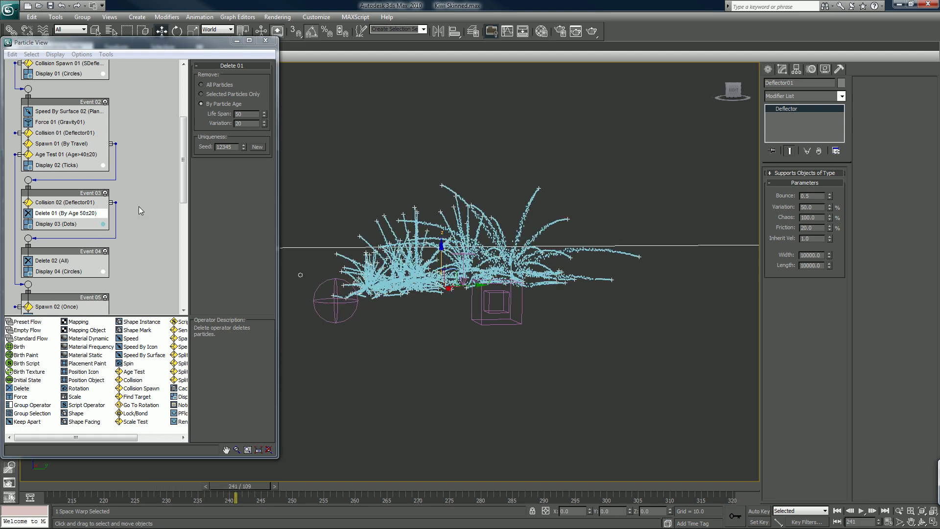
{"action": "left_click", "coordinate": [62, 144]}
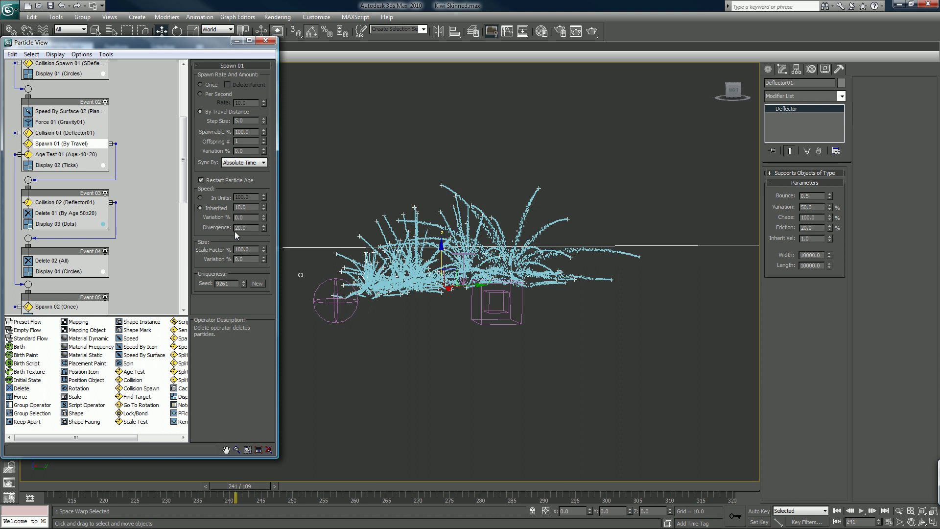
Set Spawn 01's Inherited speed to 5.0, select Divergence, and advance to a later frame.
{"action": "double_click", "coordinate": [253, 207]}
{"action": "type", "text": "5"}
{"action": "key", "text": "Return"}
{"action": "double_click", "coordinate": [235, 228]}
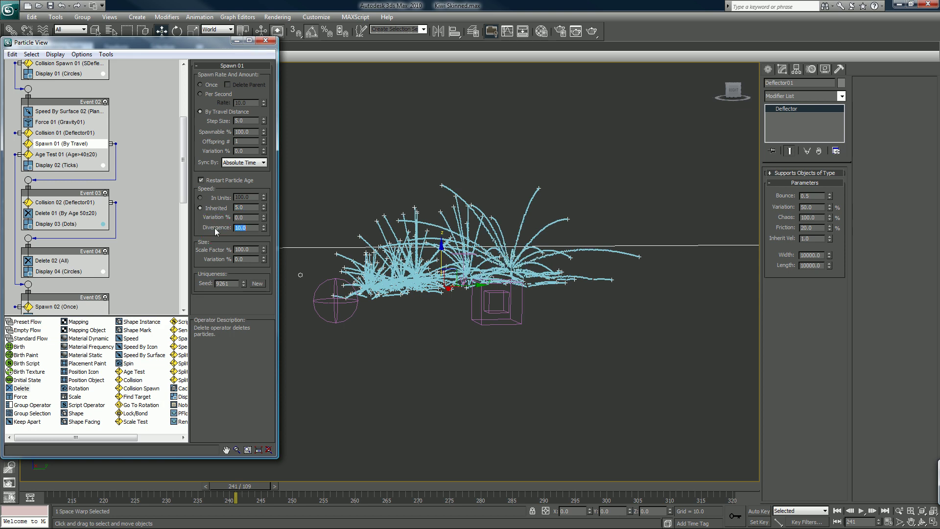
{"action": "left_click_drag", "start_coordinate": [236, 496], "coordinate": [369, 484]}
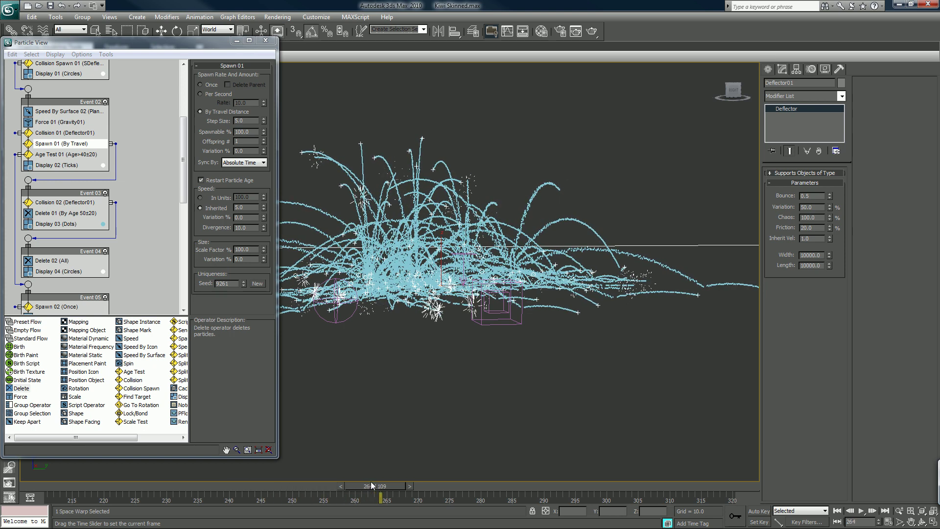
{"action": "key", "text": "w"}
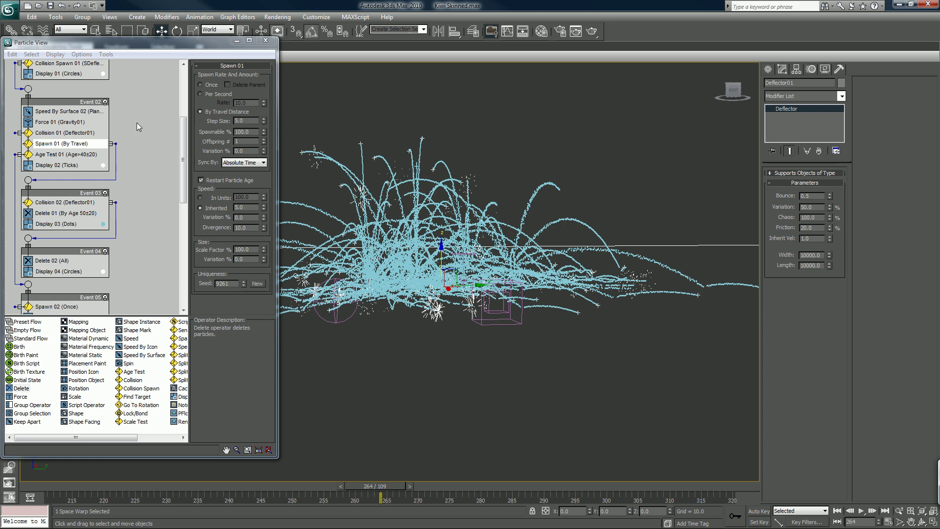
Lower Spawnable % to 50 and replay the animation from an earlier frame.
{"action": "left_click_drag", "start_coordinate": [253, 132], "coordinate": [195, 131]}
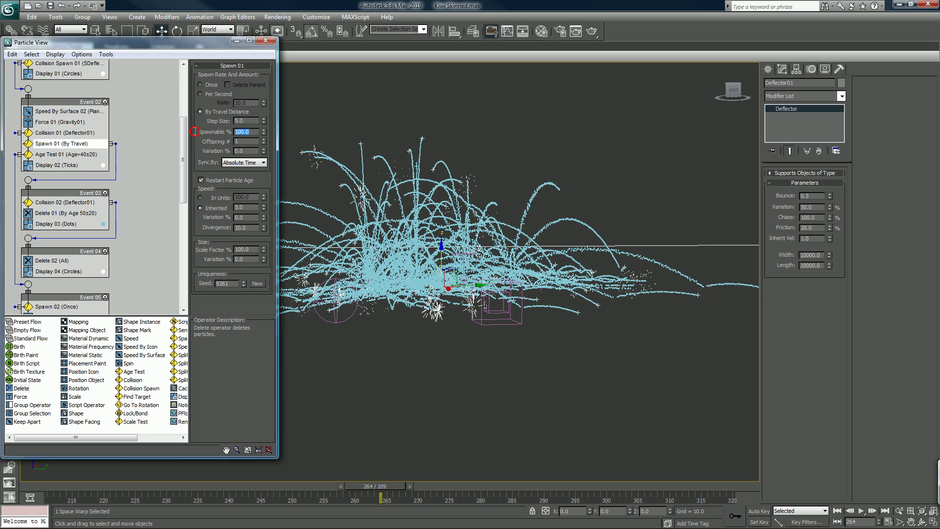
{"action": "type", "text": "50"}
{"action": "key", "text": "Return"}
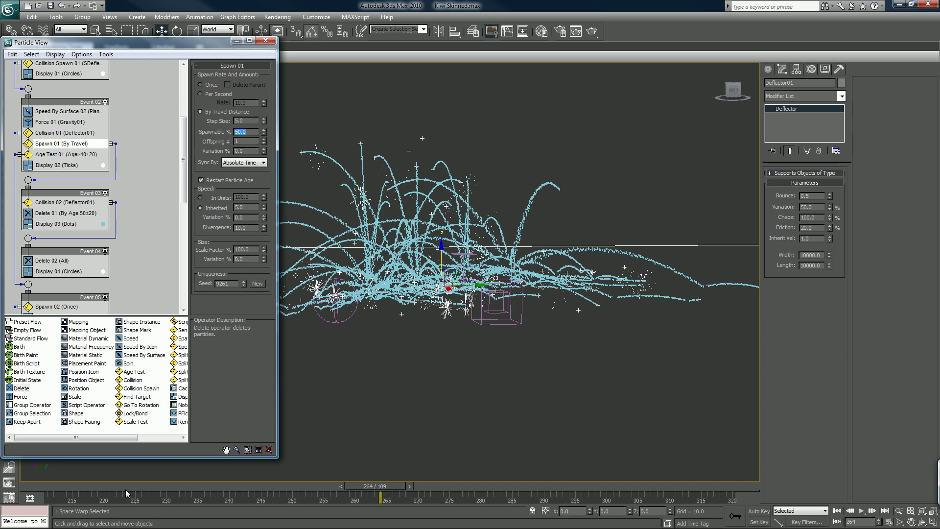
{"action": "left_click_drag", "start_coordinate": [125, 489], "coordinate": [296, 470]}
{"action": "key", "text": "w"}
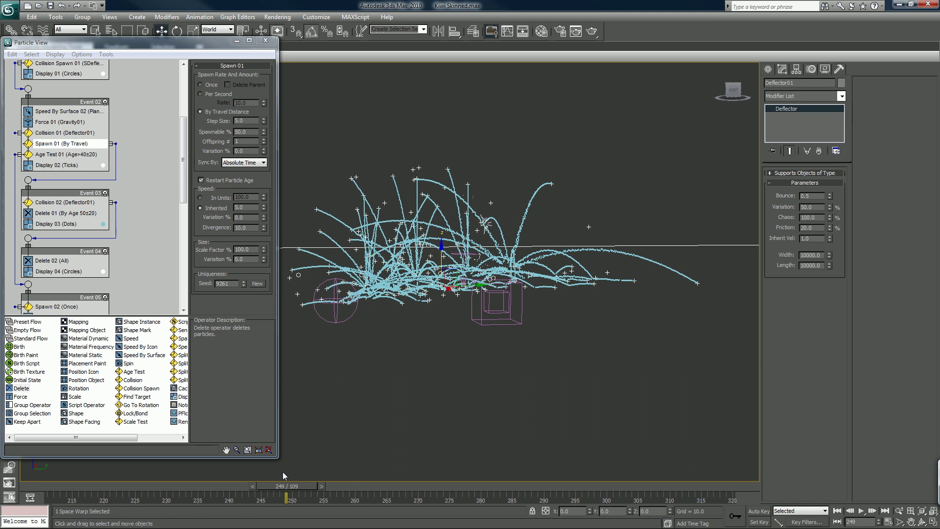
Minimize Particle View, return to frame 211 and select SDeflector01.
{"action": "left_click", "coordinate": [235, 42]}
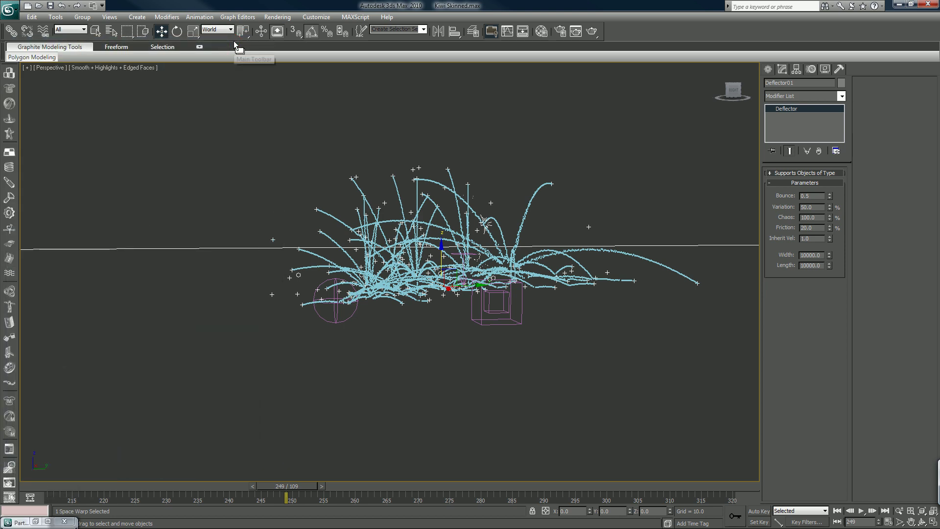
{"action": "left_click", "coordinate": [60, 486]}
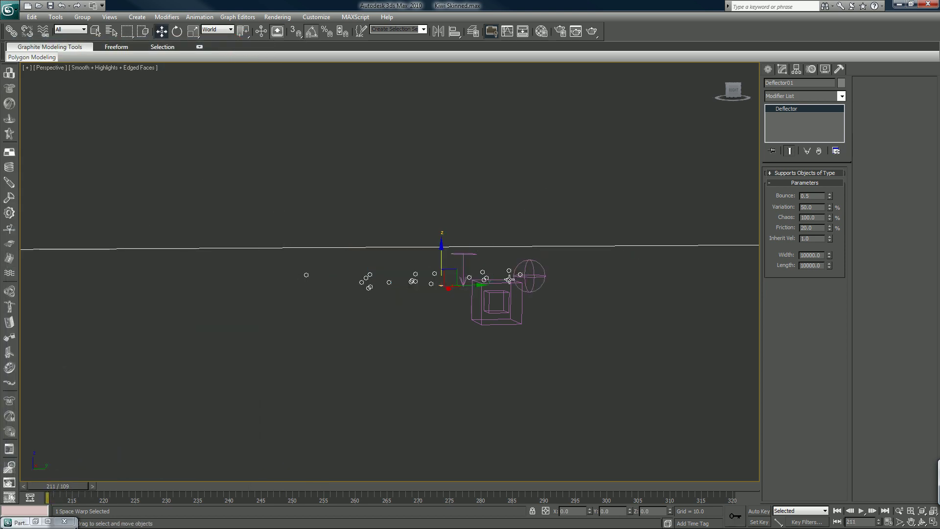
{"action": "middle_click_drag", "start_coordinate": [451, 316], "coordinate": [458, 325], "text": "alt"}
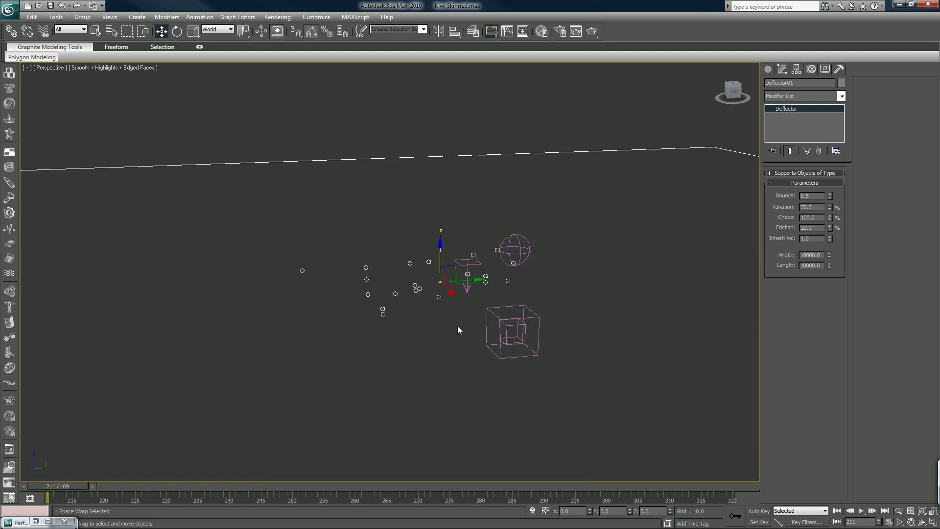
{"action": "left_click", "coordinate": [519, 245]}
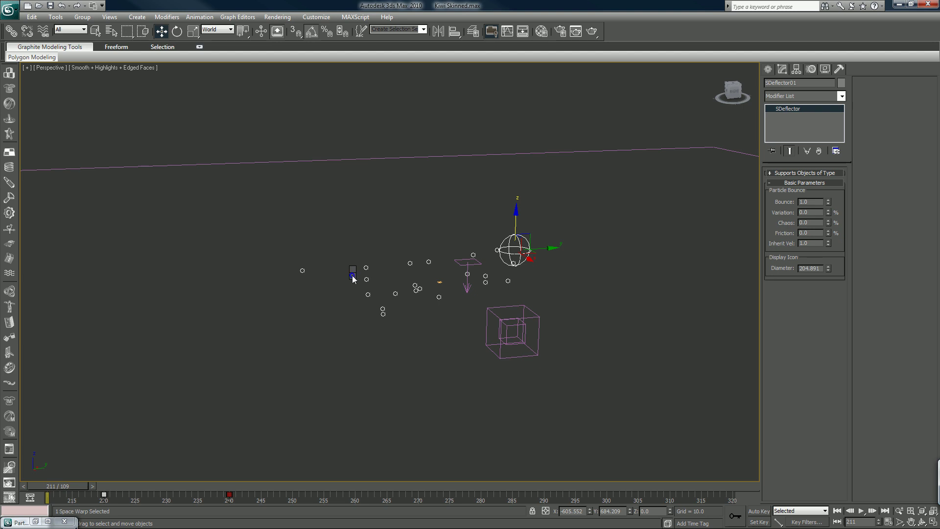
Unhide the Particle Emmiter plane by name.
{"action": "right_click", "coordinate": [367, 279]}
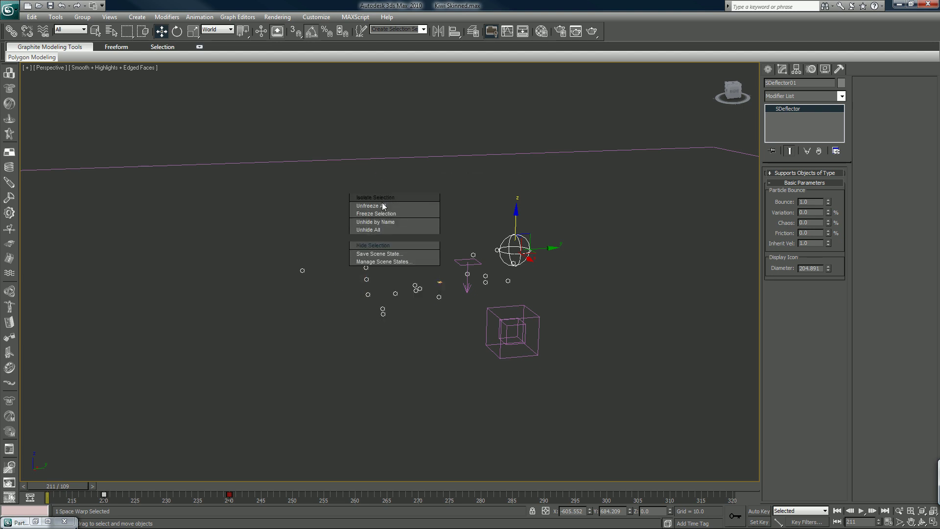
{"action": "left_click", "coordinate": [383, 223]}
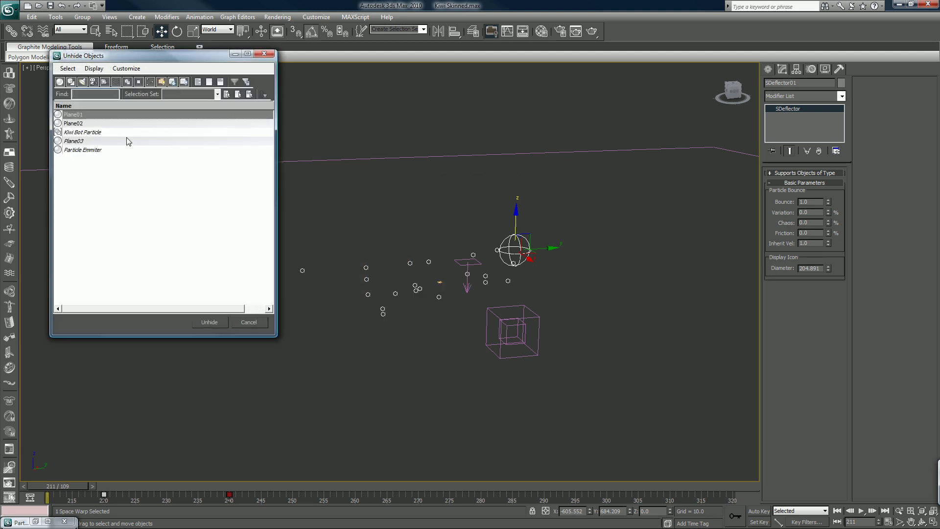
{"action": "double_click", "coordinate": [87, 151]}
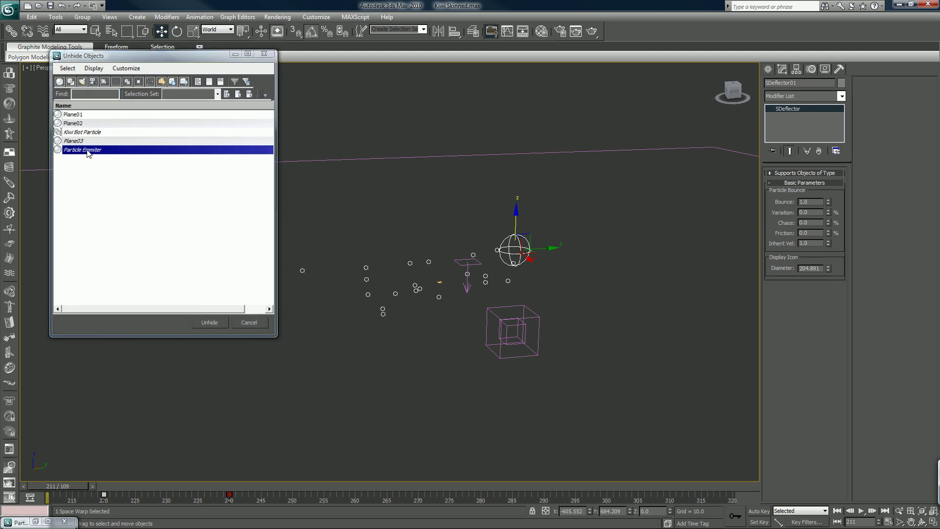
Set the Particle Emmiter plane's Length and Width to 3000.
{"action": "left_click", "coordinate": [406, 260]}
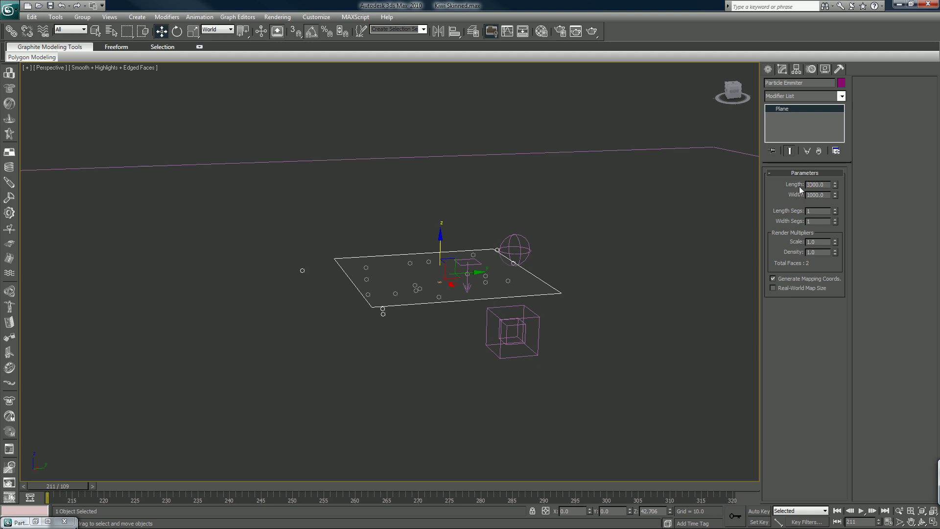
{"action": "key", "text": "Tab"}
{"action": "type", "text": "3"}
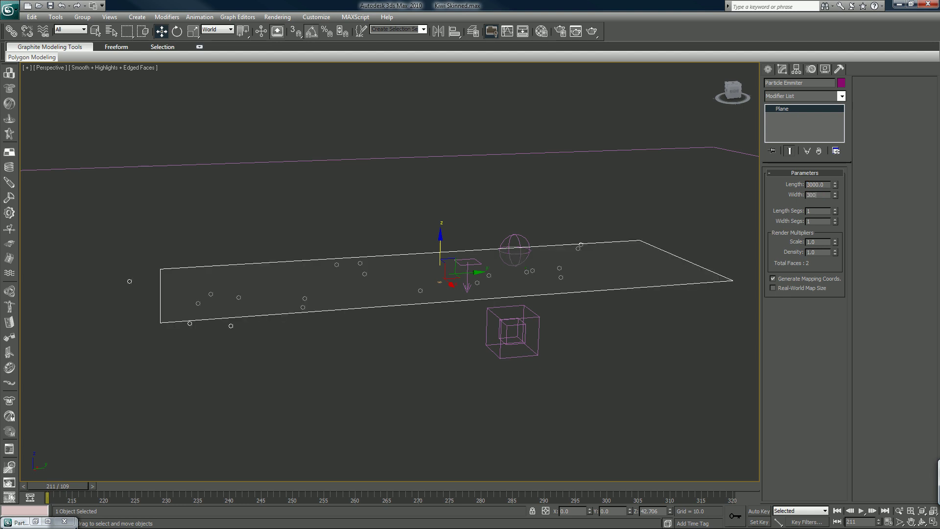
{"action": "key", "text": "Return"}
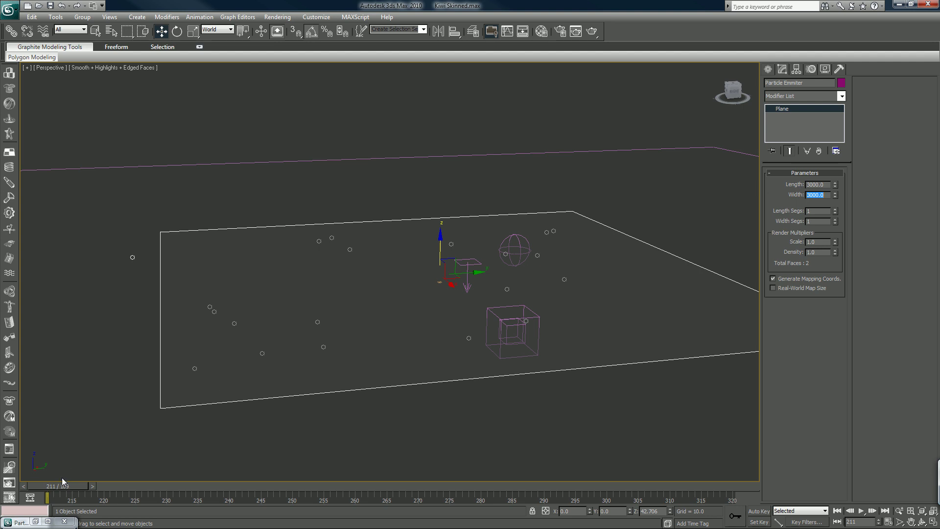
Move SDeflector01 to the far upper right at frame 220.
{"action": "left_click", "coordinate": [513, 235]}
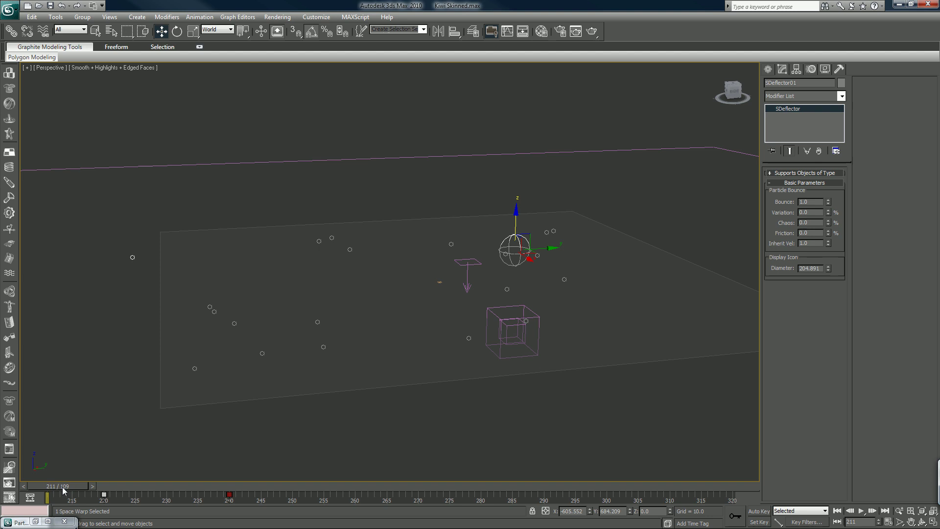
{"action": "left_click_drag", "start_coordinate": [65, 489], "coordinate": [121, 496]}
{"action": "key", "text": "w"}
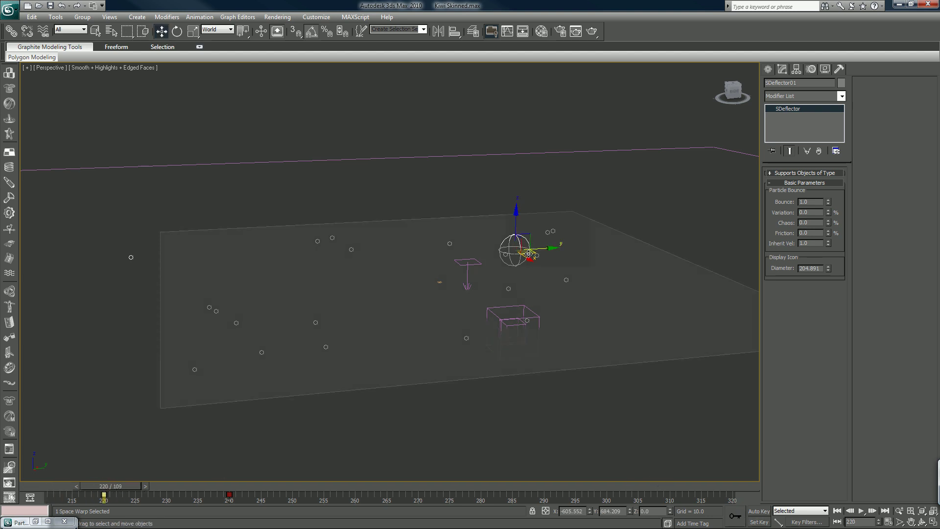
{"action": "left_click_drag", "start_coordinate": [535, 244], "coordinate": [604, 197]}
With Auto Key on, move the deflector to the plane's lower-left corner at frame 240.
{"action": "left_click", "coordinate": [759, 511]}
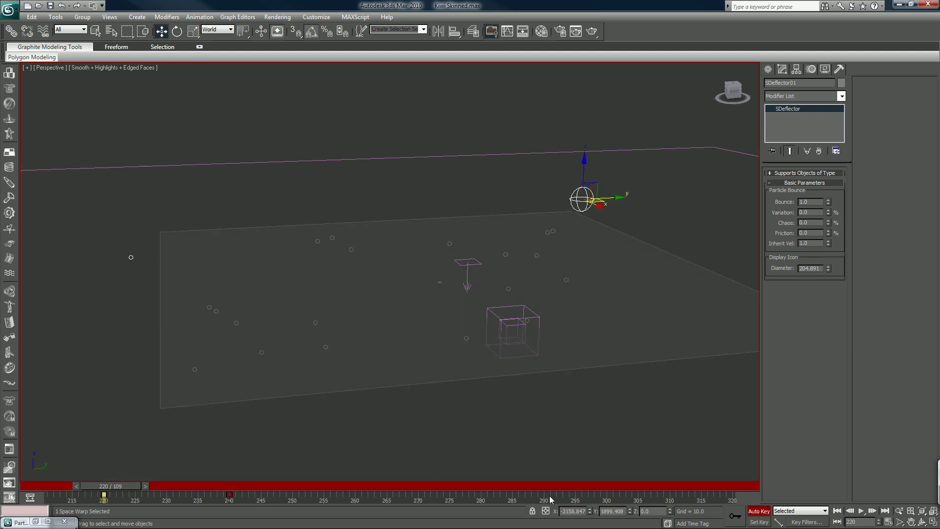
{"action": "left_click_drag", "start_coordinate": [130, 486], "coordinate": [244, 475]}
{"action": "key", "text": "w"}
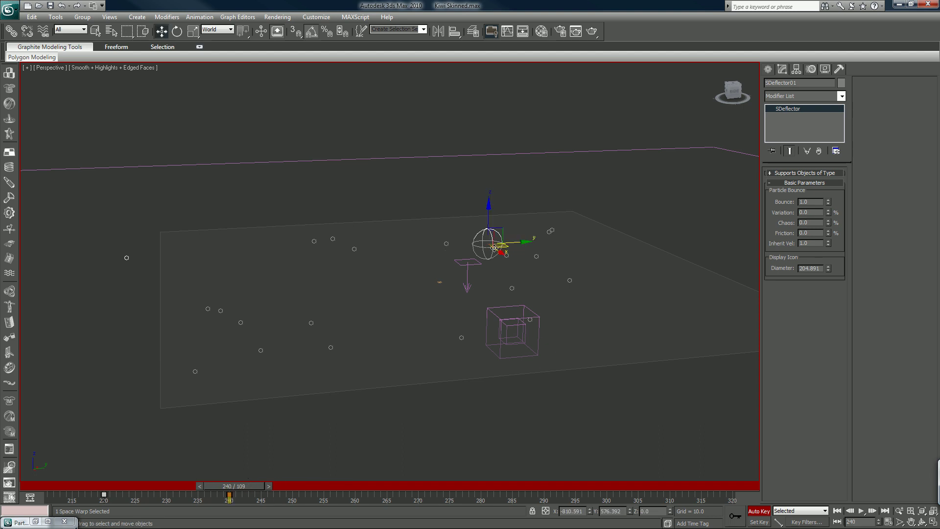
{"action": "mouse_move", "coordinate": [505, 245]}
{"action": "left_mouse_down"}
{"action": "mouse_move", "coordinate": [254, 360]}
{"action": "mouse_move", "coordinate": [199, 365]}
{"action": "mouse_move", "coordinate": [187, 333]}
{"action": "mouse_move", "coordinate": [189, 387]}
{"action": "mouse_move", "coordinate": [157, 406]}
{"action": "mouse_move", "coordinate": [126, 393]}
{"action": "mouse_move", "coordinate": [134, 373]}
{"action": "mouse_move", "coordinate": [141, 389]}
{"action": "left_mouse_up"}
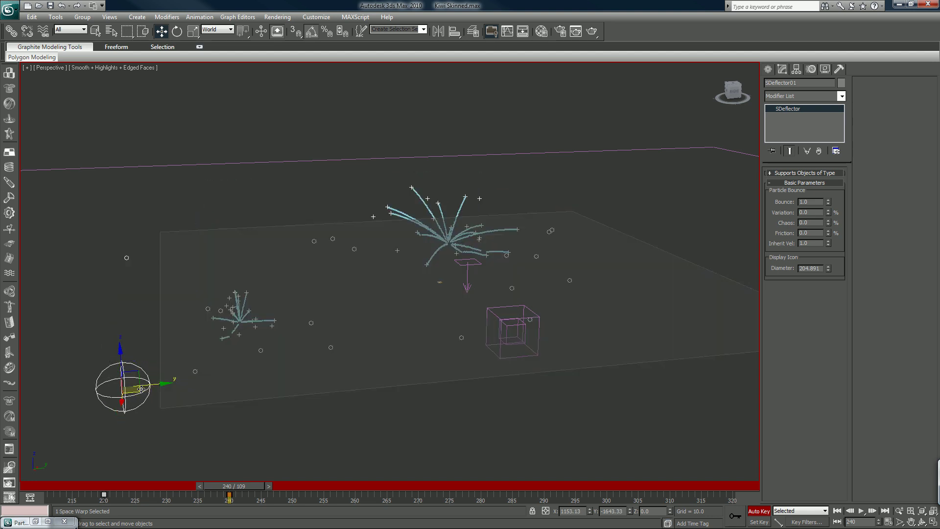
Turn off Auto Key, enlarge the deflector diameter to 444.613 and nudge it up-left.
{"action": "left_click", "coordinate": [754, 511]}
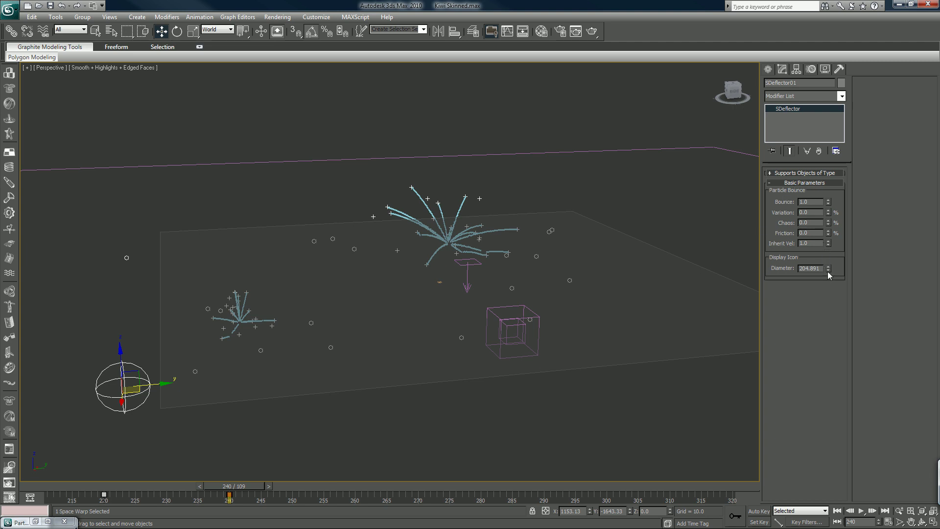
{"action": "left_click_drag", "start_coordinate": [828, 270], "coordinate": [824, 212]}
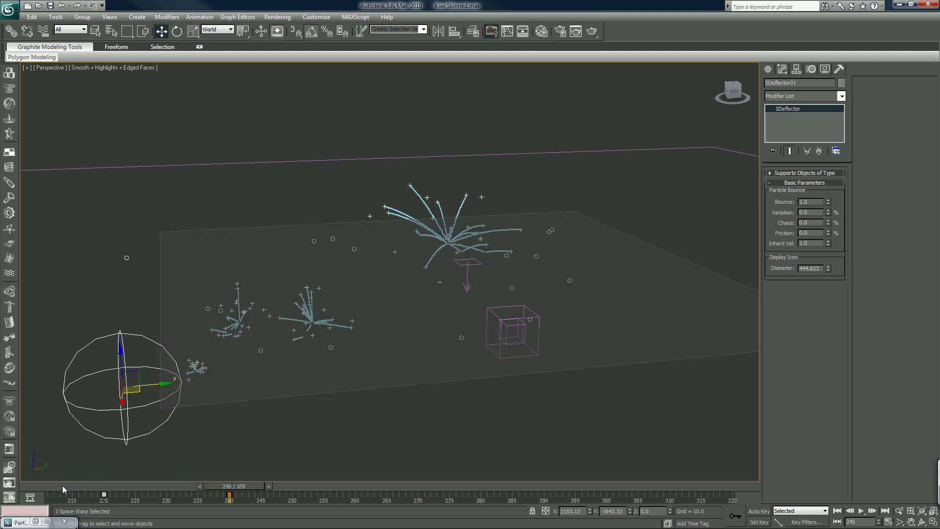
{"action": "left_click_drag", "start_coordinate": [62, 485], "coordinate": [257, 468]}
{"action": "key", "text": "w"}
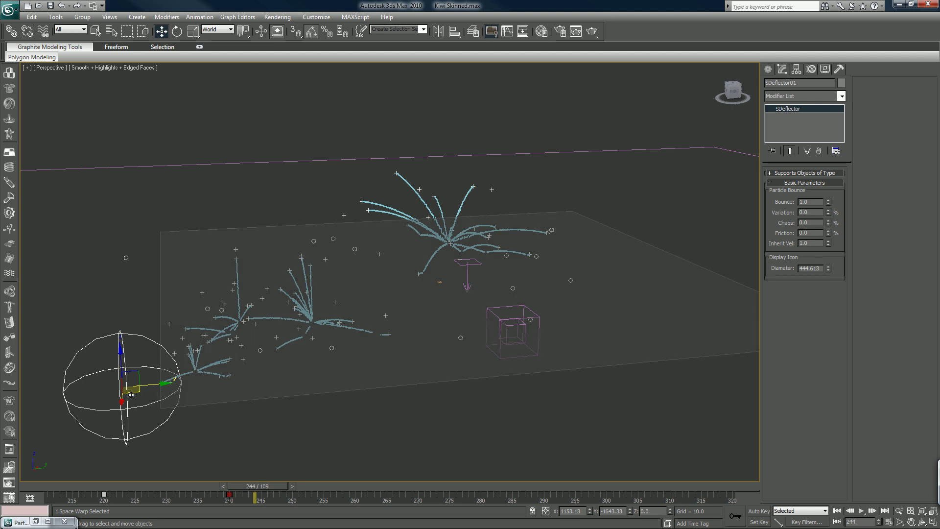
{"action": "left_click_drag", "start_coordinate": [134, 394], "coordinate": [128, 387]}
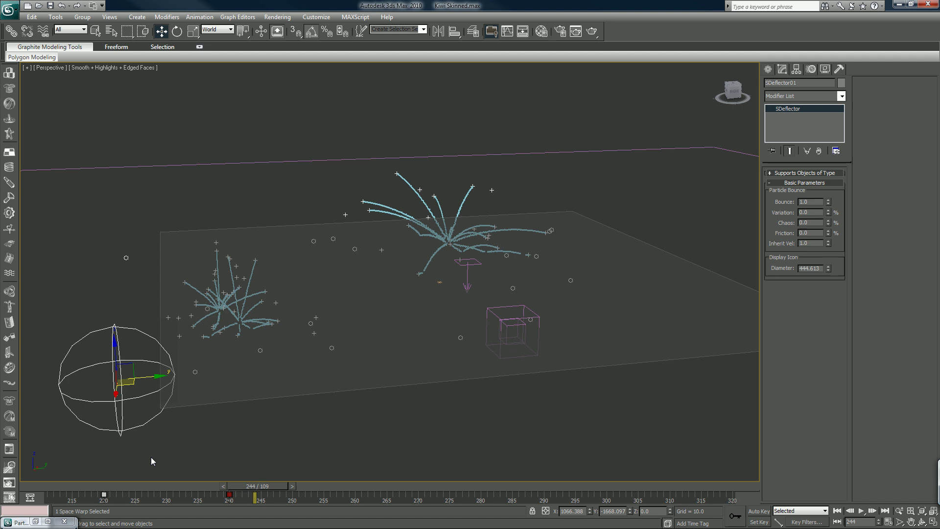
Scrub back through frames 221, 225 and 213 to check the sweep.
{"action": "left_click_drag", "start_coordinate": [81, 485], "coordinate": [234, 471]}
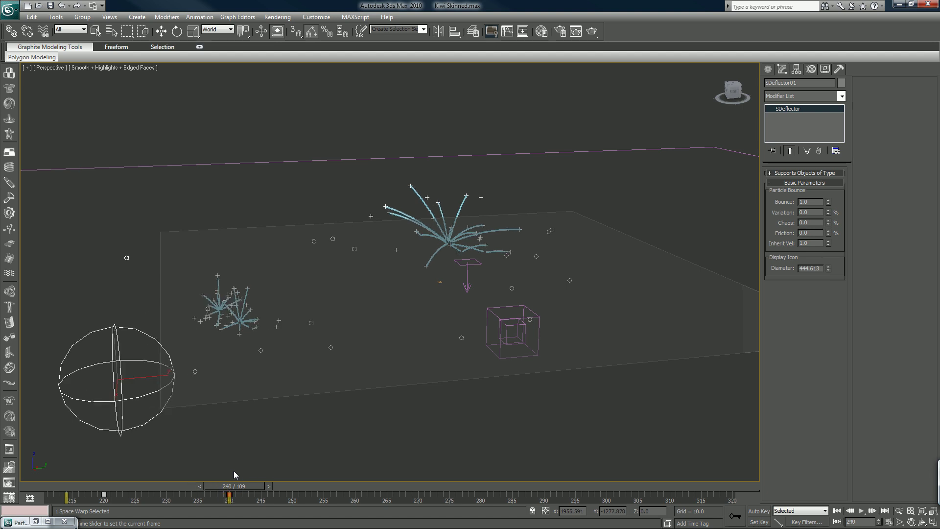
{"action": "key", "text": "w"}
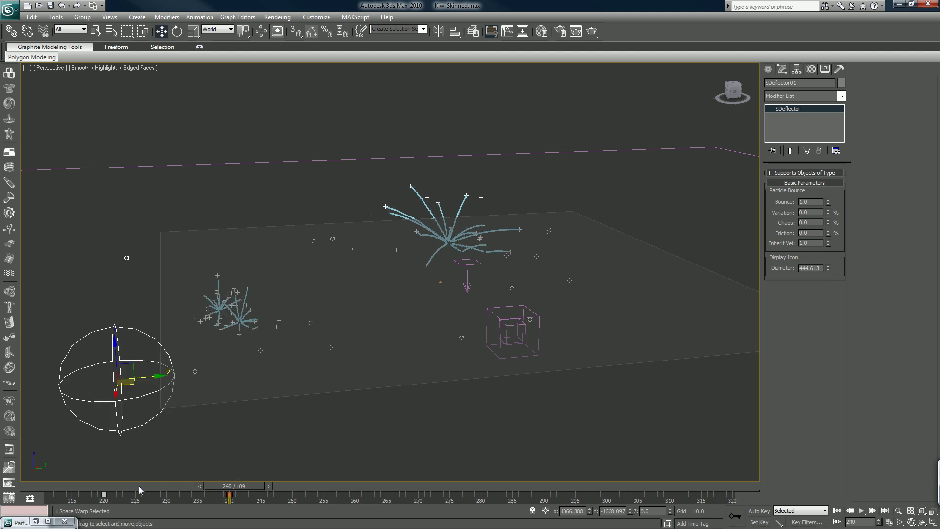
{"action": "left_click_drag", "start_coordinate": [101, 484], "coordinate": [154, 487]}
{"action": "key", "text": "w"}
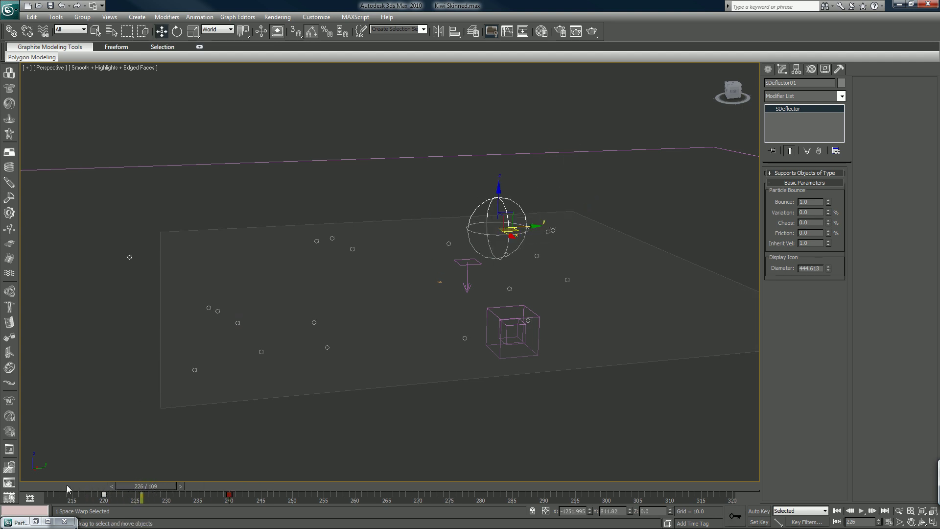
{"action": "left_click_drag", "start_coordinate": [66, 484], "coordinate": [71, 485]}
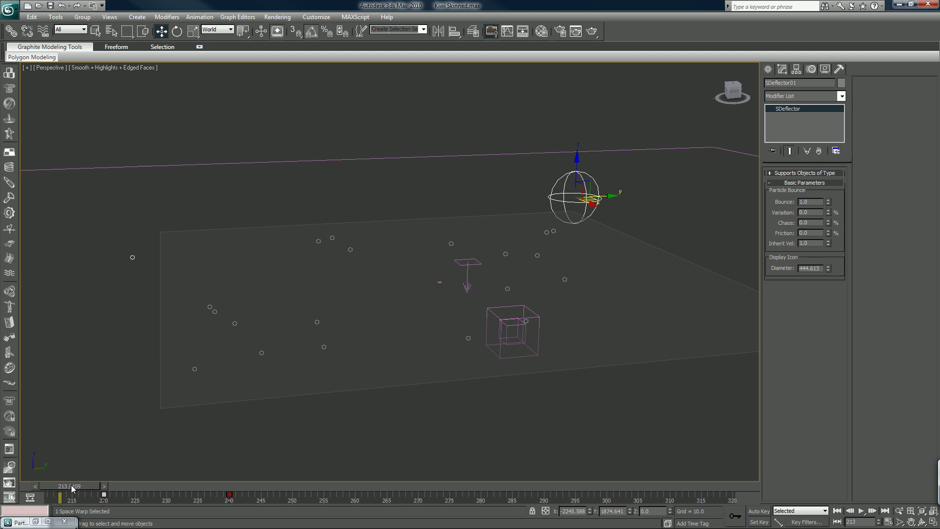
Select the Particle Emmiter plane and hide it.
{"action": "left_click", "coordinate": [168, 394]}
{"action": "right_click", "coordinate": [172, 397]}
{"action": "key", "text": "Escape"}
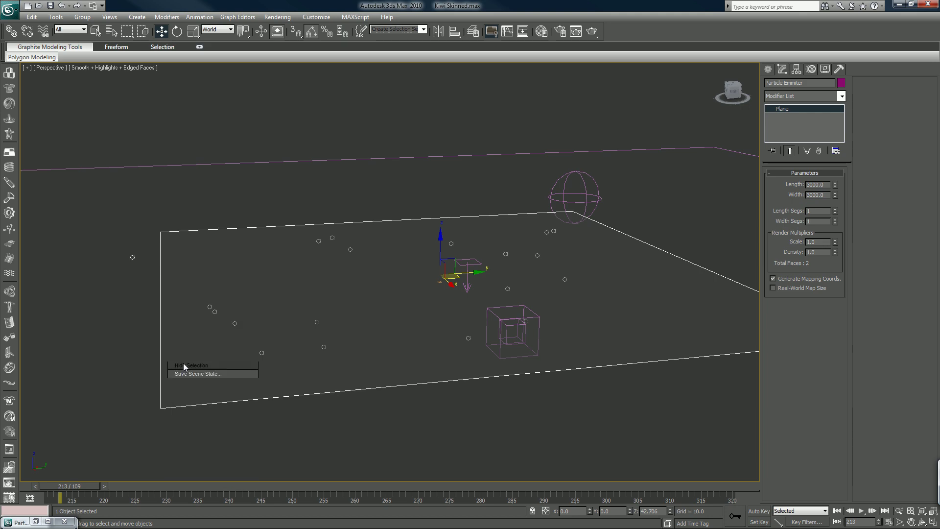
{"action": "key", "text": "Delete"}
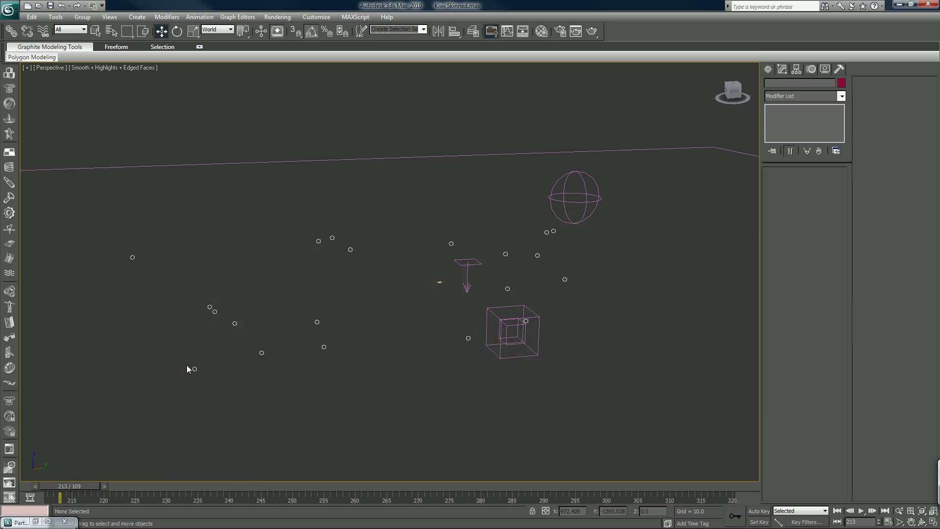
Restore Particle View to check Birth 01, minimize it, and scrub to frame 245.
{"action": "double_click", "coordinate": [20, 522]}
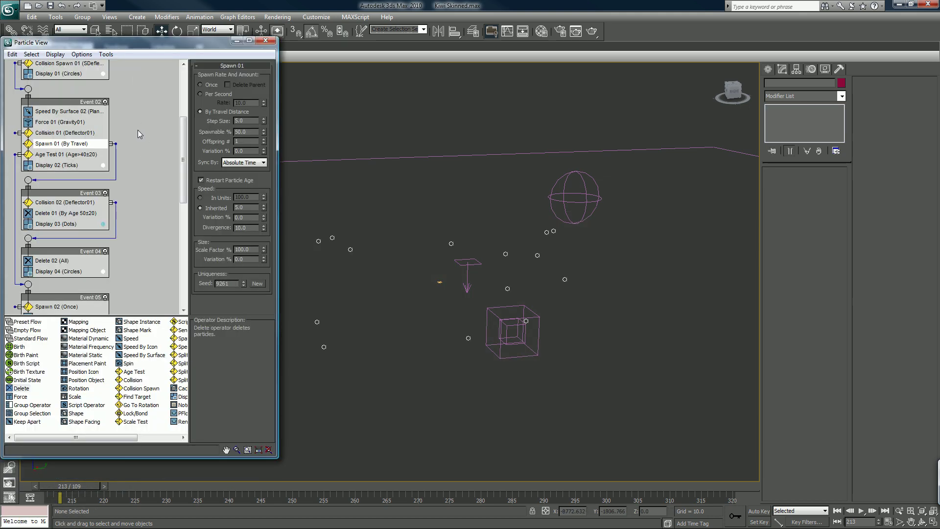
{"action": "scroll", "coordinate": [137, 131], "scroll_direction": "up", "scroll_amount": 3}
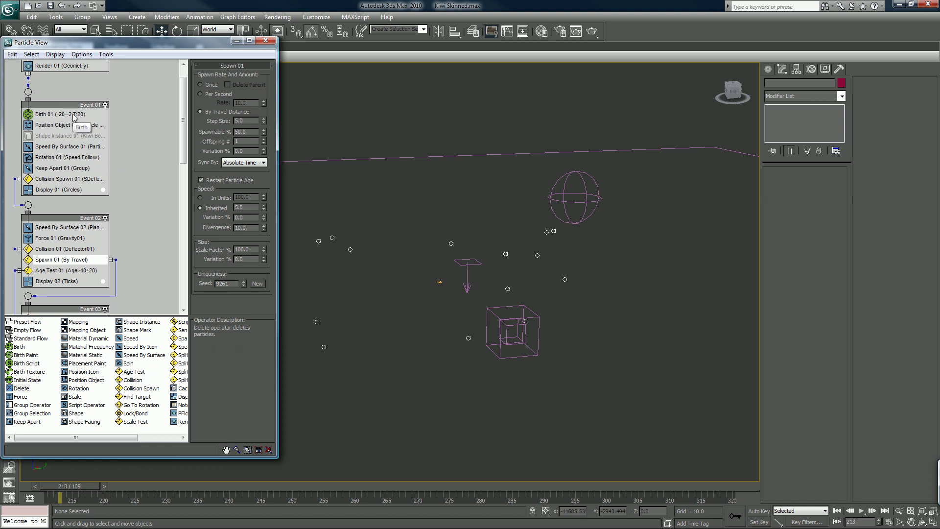
{"action": "left_click", "coordinate": [74, 114]}
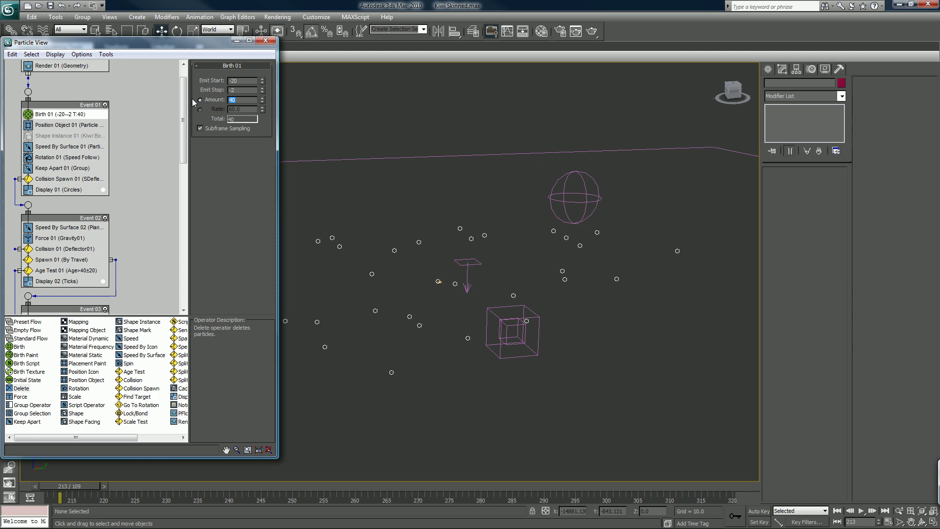
{"action": "left_click", "coordinate": [236, 42]}
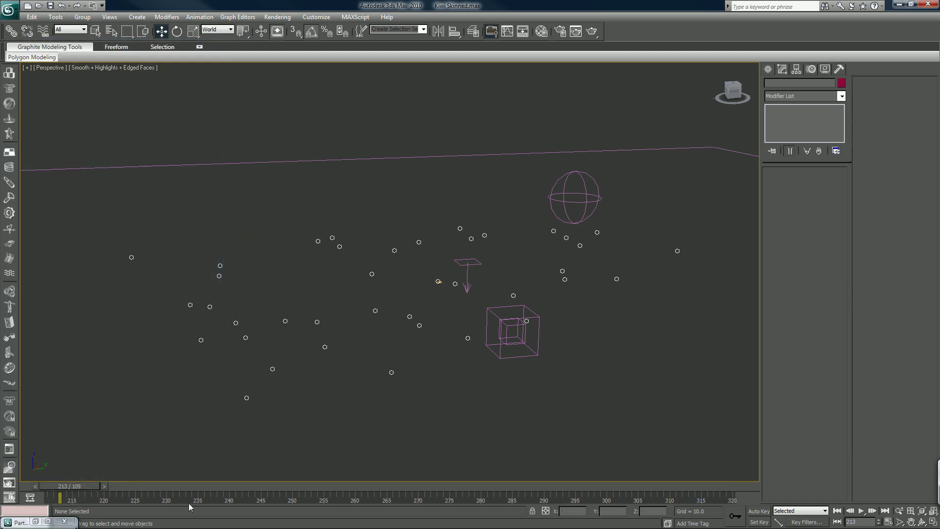
{"action": "left_click_drag", "start_coordinate": [93, 485], "coordinate": [282, 476]}
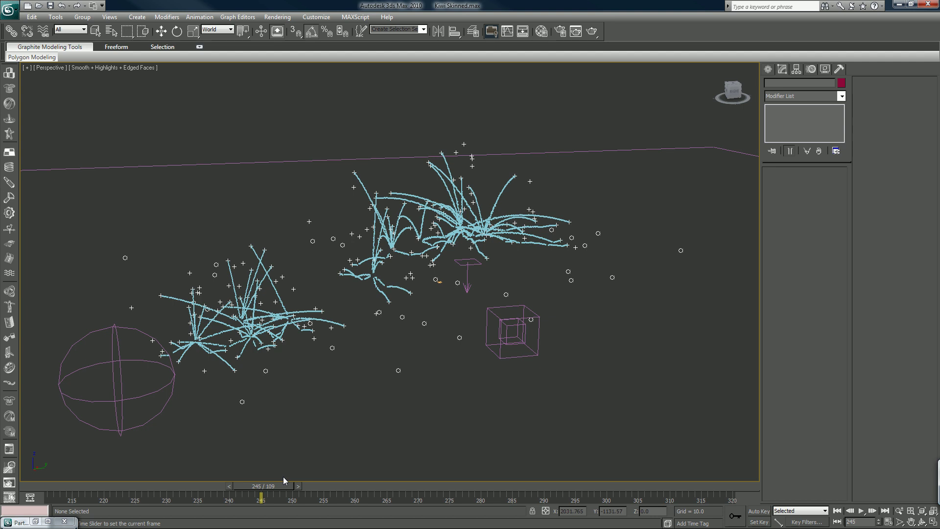
{"action": "key", "text": "w"}
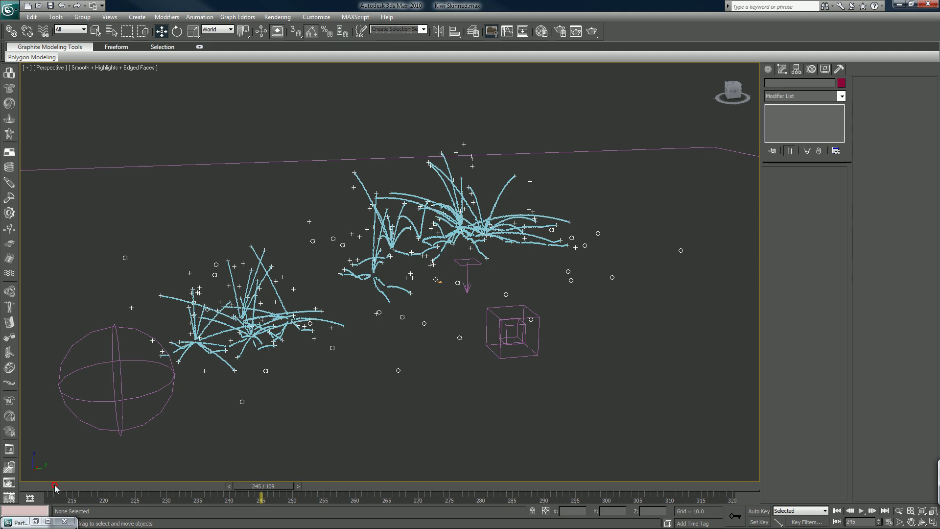
{"action": "left_click_drag", "start_coordinate": [63, 485], "coordinate": [260, 471]}
Give Position Object 01 the new Uniqueness seed 10595 and replay the simulation to about frame 240.
{"action": "left_click", "coordinate": [35, 522]}
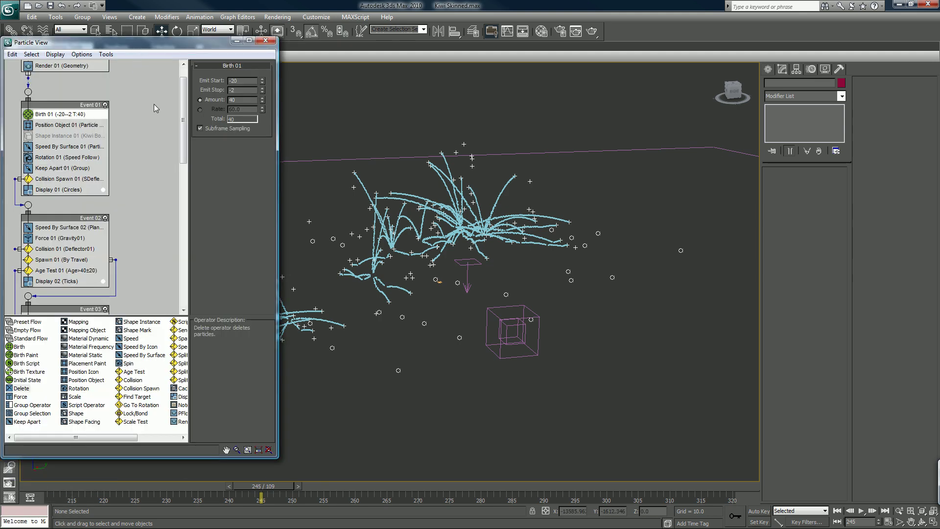
{"action": "left_click", "coordinate": [75, 126]}
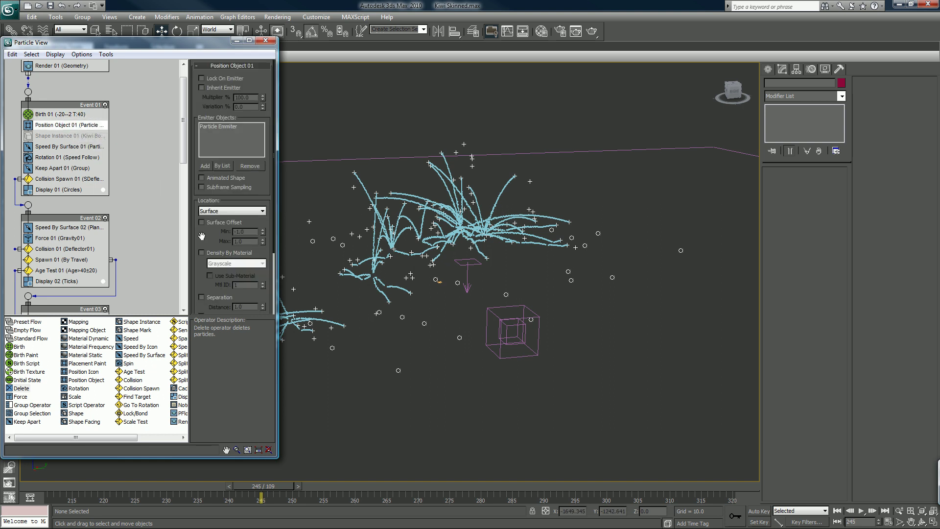
{"action": "left_click_drag", "start_coordinate": [202, 236], "coordinate": [217, 150]}
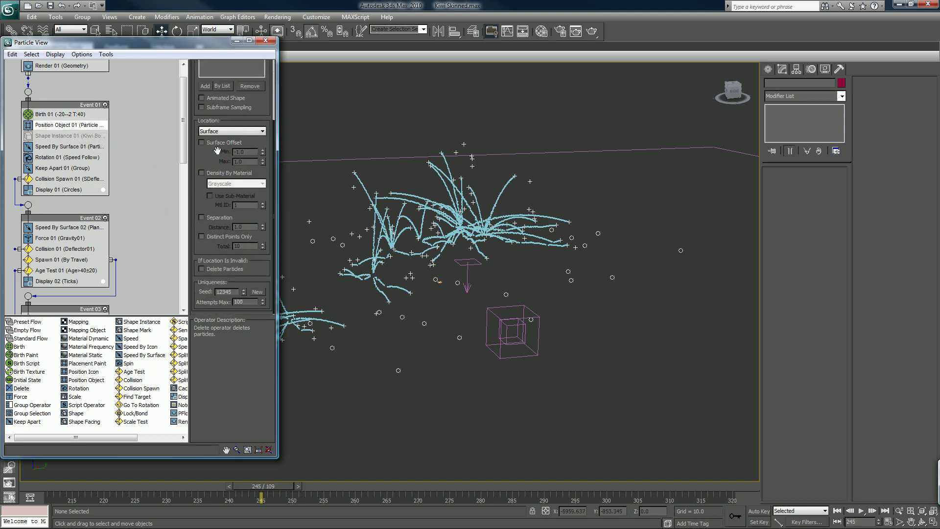
{"action": "left_click", "coordinate": [258, 292]}
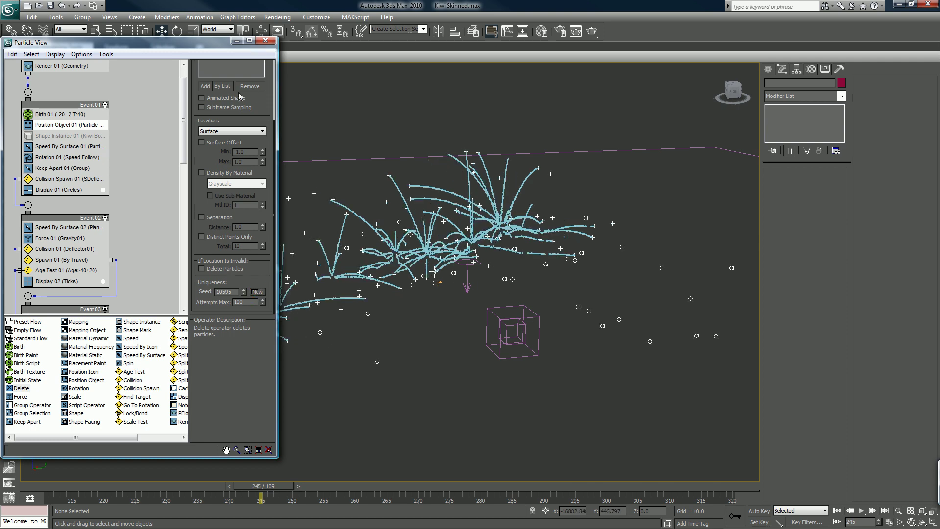
{"action": "left_click_drag", "start_coordinate": [215, 47], "coordinate": [863, 62]}
{"action": "left_click_drag", "start_coordinate": [55, 486], "coordinate": [331, 456]}
Select the sphere deflector and its animation key, reviewing the burst at earlier frames.
{"action": "key", "text": "w"}
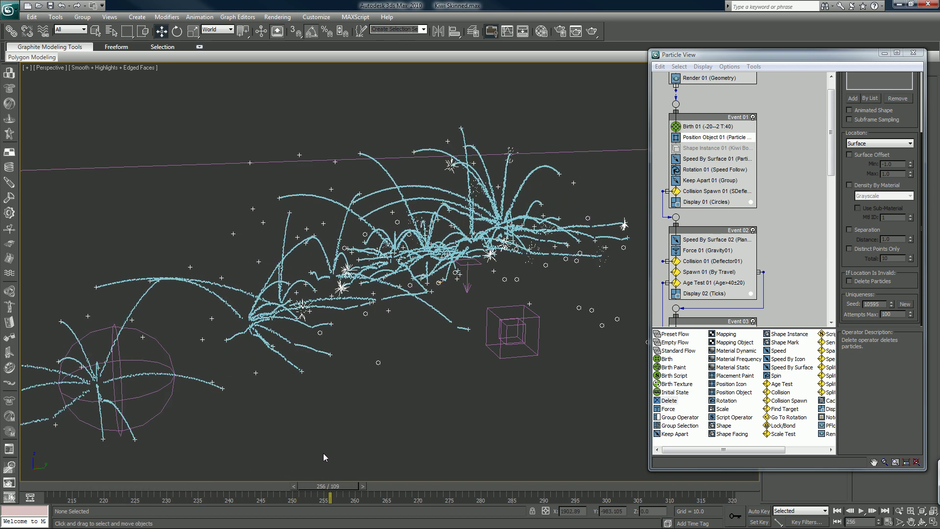
{"action": "left_click", "coordinate": [154, 393]}
{"action": "left_click_drag", "start_coordinate": [246, 493], "coordinate": [166, 494]}
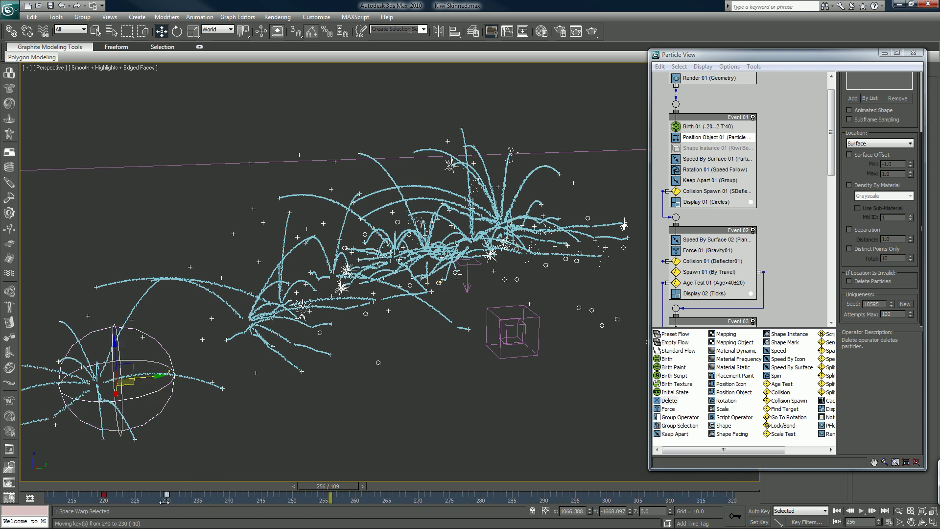
{"action": "left_click_drag", "start_coordinate": [101, 489], "coordinate": [242, 474]}
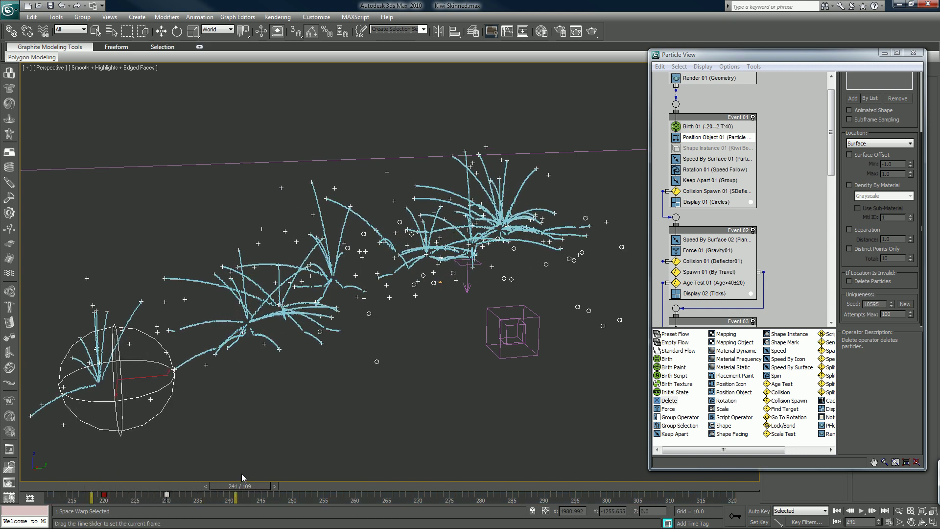
Move the deflector's key from frame 230 to 265 and preview the retimed sweep.
{"action": "key", "text": "w"}
{"action": "left_click_drag", "start_coordinate": [168, 494], "coordinate": [386, 513]}
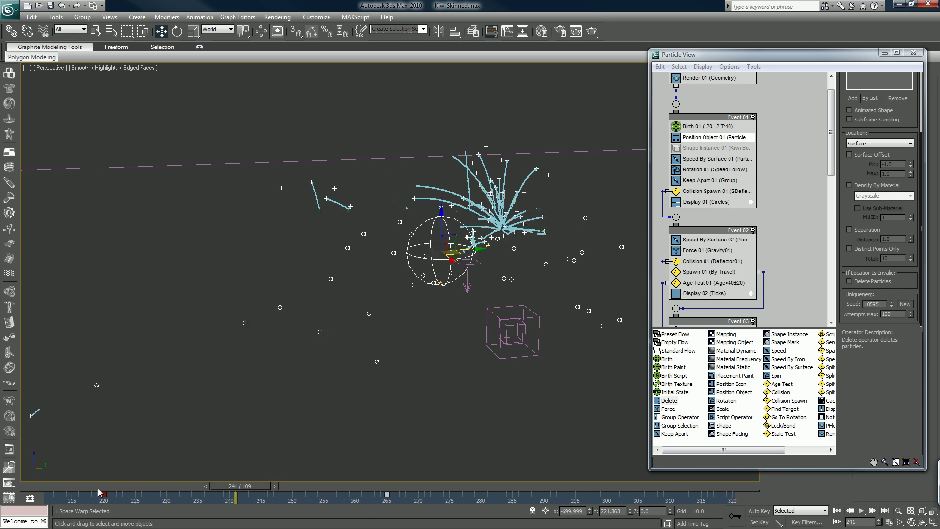
{"action": "left_click_drag", "start_coordinate": [99, 490], "coordinate": [521, 421]}
{"action": "key", "text": "w"}
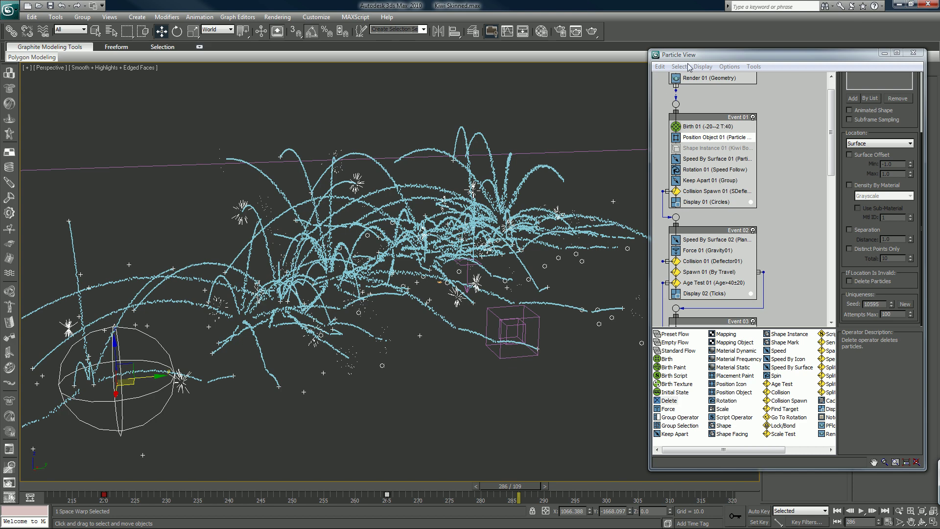
{"action": "left_click_drag", "start_coordinate": [806, 58], "coordinate": [181, 65]}
At frame 211, re-enable Shape Instance 01 and set Display 01's type to Geometry.
{"action": "left_click", "coordinate": [45, 488]}
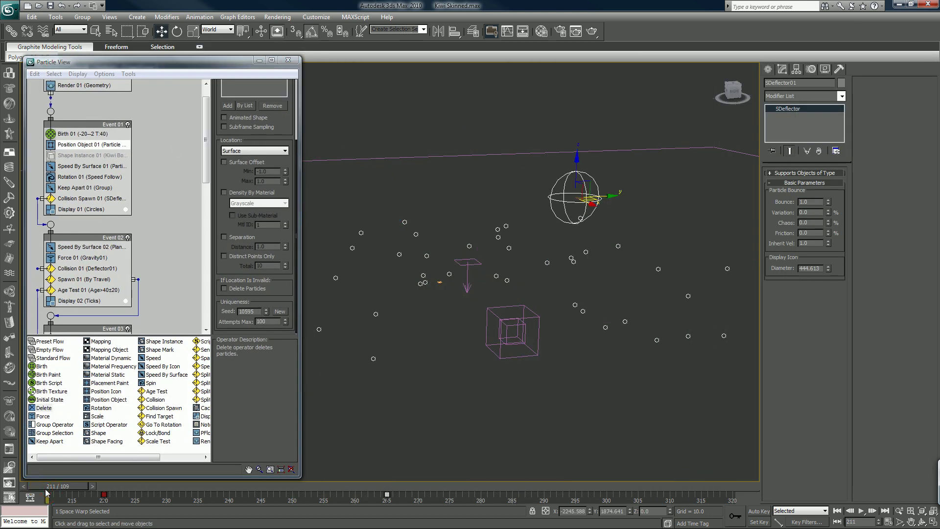
{"action": "left_click", "coordinate": [53, 157]}
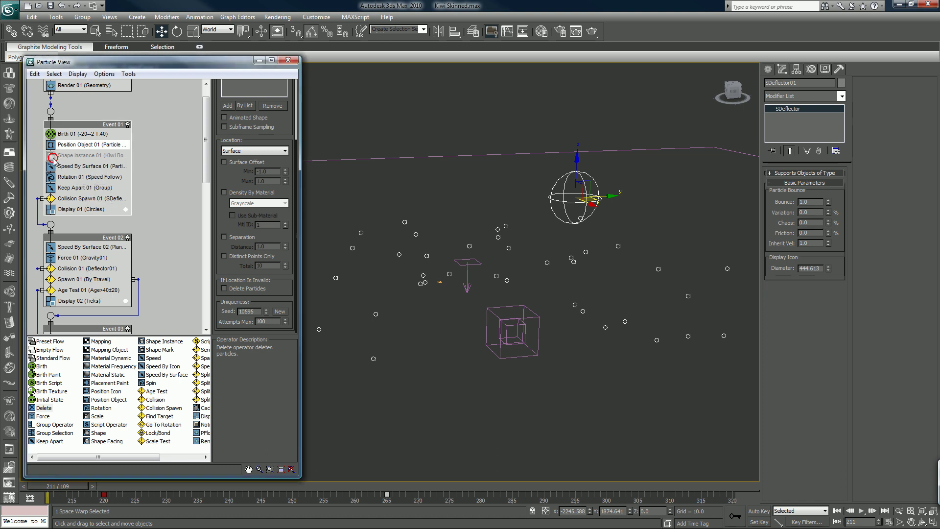
{"action": "left_click", "coordinate": [71, 209]}
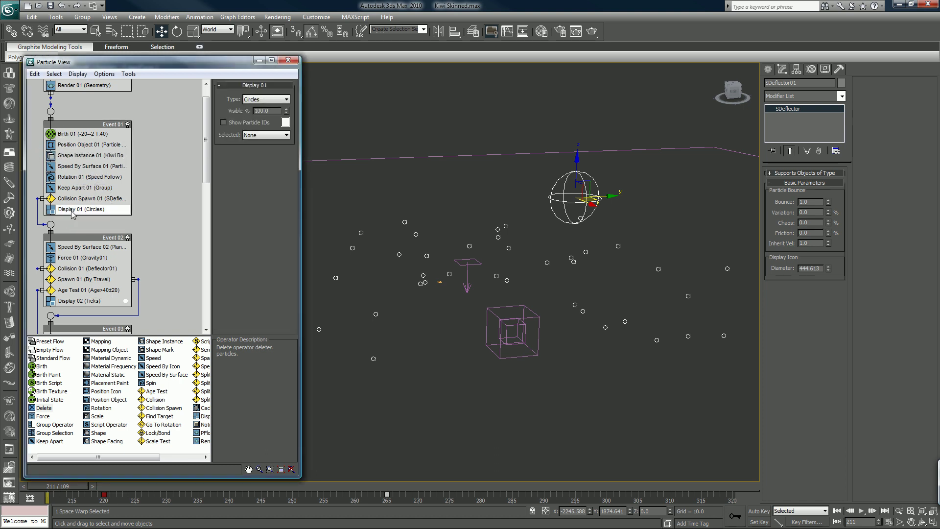
{"action": "left_click", "coordinate": [265, 99]}
{"action": "left_click", "coordinate": [262, 146]}
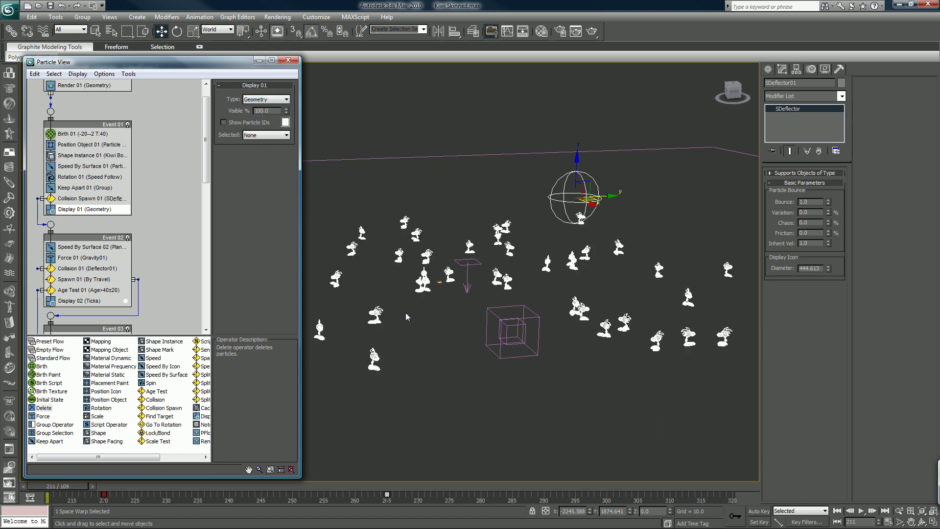
Orbit to a side view of the kiwis, switch to smooth shading, and check frame 233.
{"action": "middle_click_drag", "start_coordinate": [444, 334], "coordinate": [446, 322], "text": "alt"}
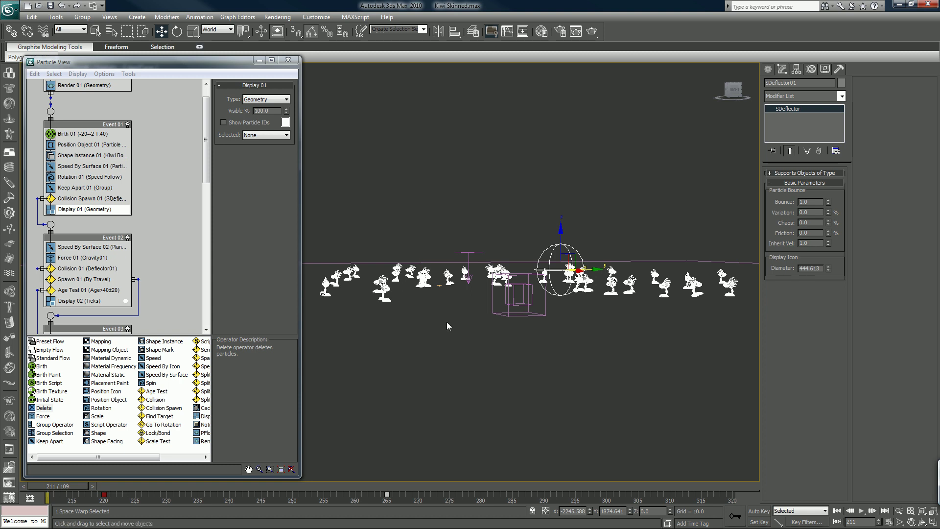
{"action": "left_click", "coordinate": [446, 322]}
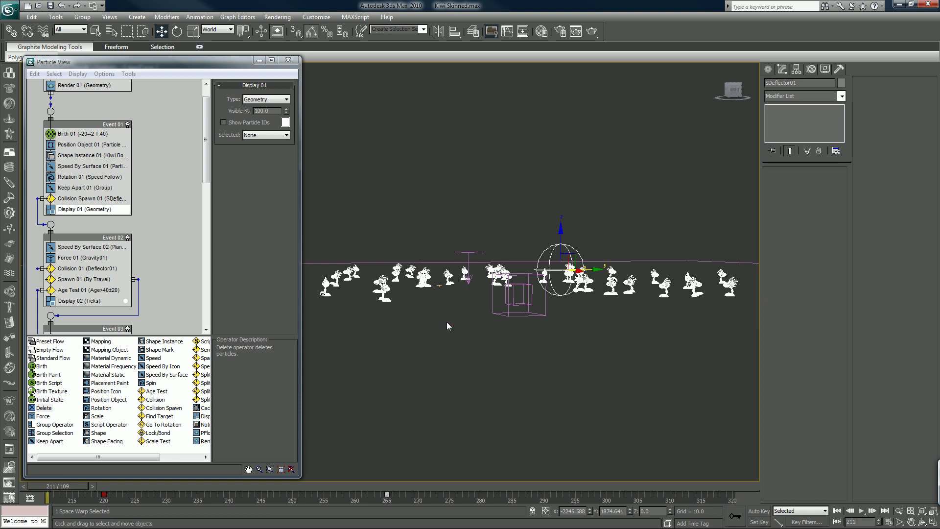
{"action": "scroll", "coordinate": [447, 321], "scroll_direction": "up", "scroll_amount": 5}
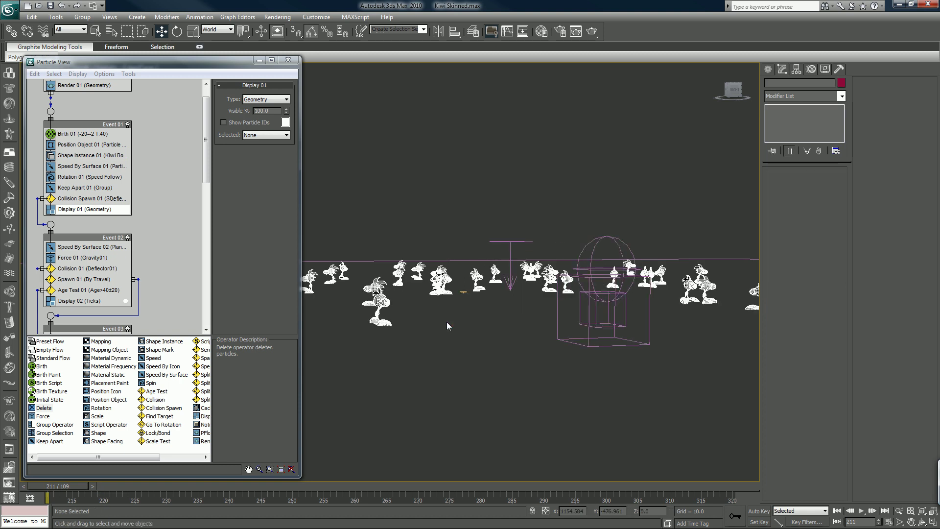
{"action": "key", "text": "F3"}
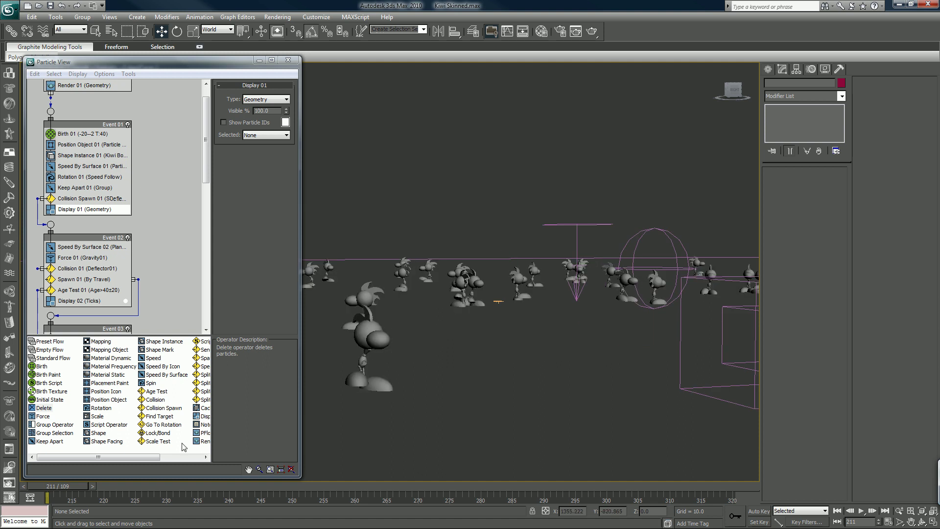
{"action": "left_click", "coordinate": [198, 484]}
{"action": "left_click", "coordinate": [158, 486]}
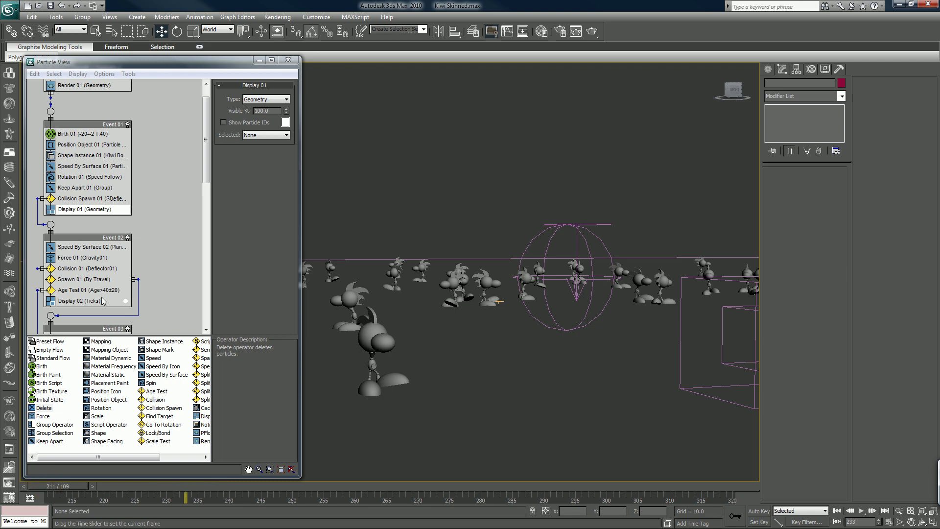
Maximise Particle View, placing Event 03 beside Event 01 and Event 04 beneath Event 03.
{"action": "double_click", "coordinate": [196, 62]}
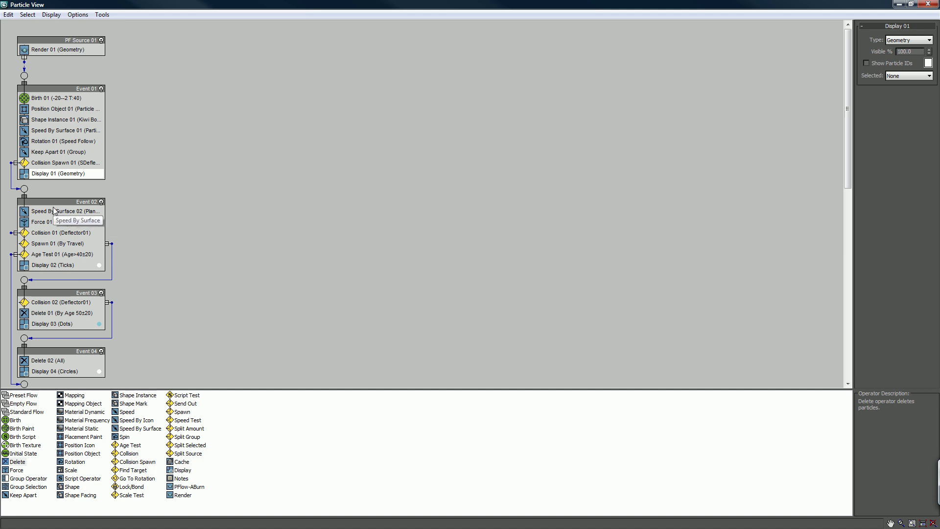
{"action": "mouse_move", "coordinate": [51, 202]}
{"action": "left_mouse_down"}
{"action": "mouse_move", "coordinate": [101, 200]}
{"action": "mouse_move", "coordinate": [47, 200]}
{"action": "left_mouse_up"}
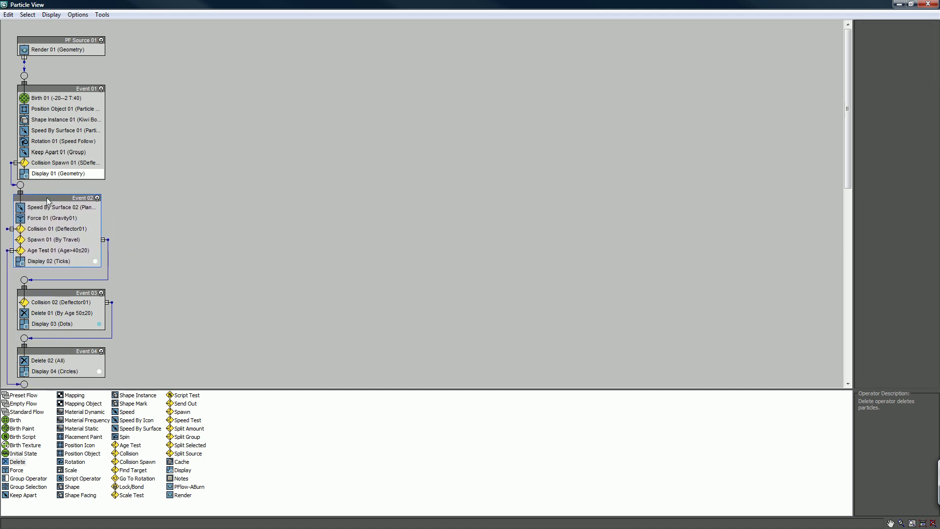
{"action": "left_click_drag", "start_coordinate": [40, 293], "coordinate": [140, 39]}
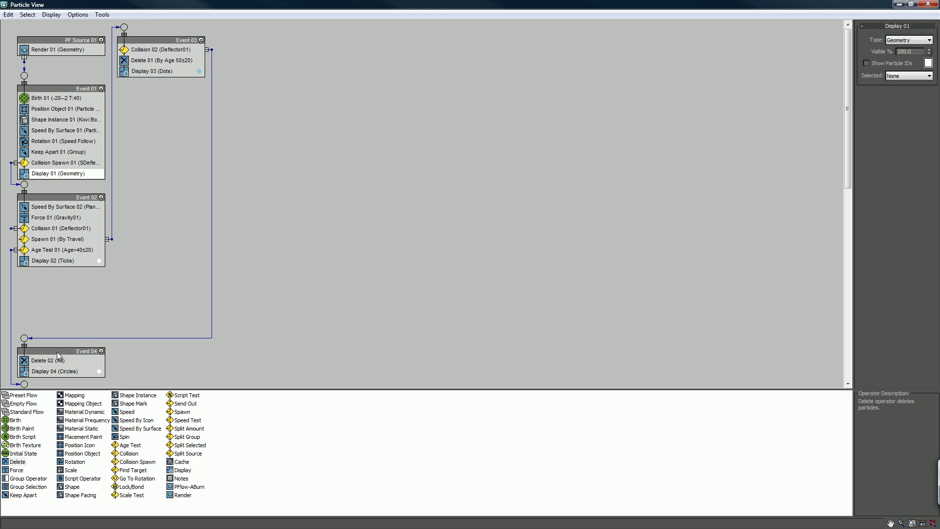
{"action": "left_click_drag", "start_coordinate": [58, 352], "coordinate": [155, 99]}
{"action": "left_click", "coordinate": [35, 360]}
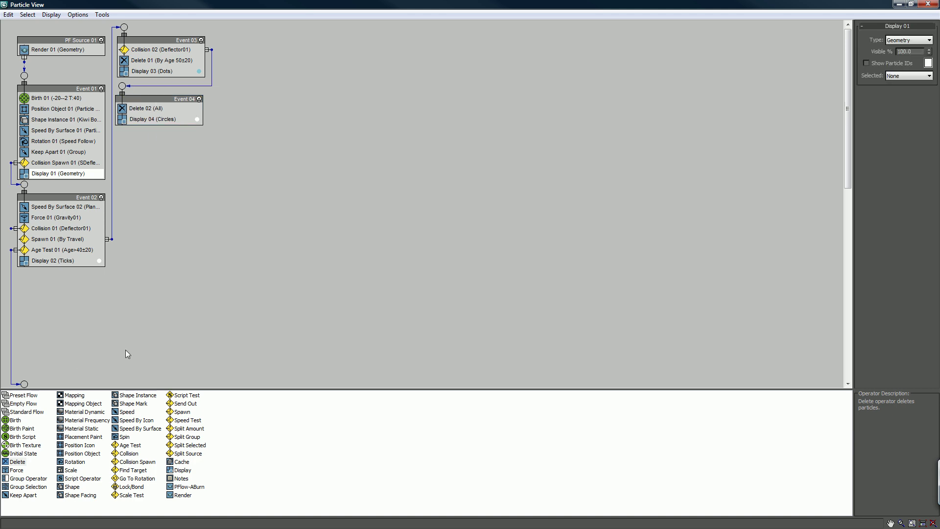
{"action": "scroll", "coordinate": [185, 300], "scroll_direction": "down", "scroll_amount": 5}
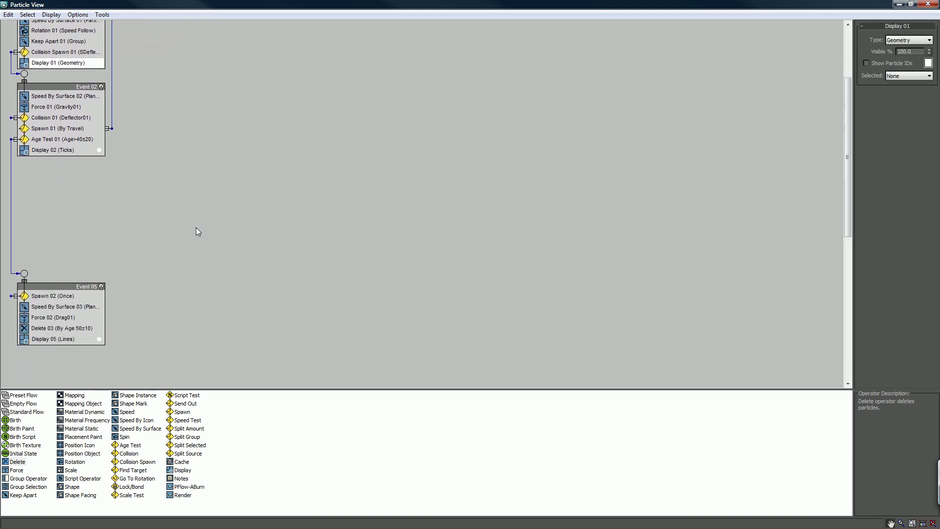
Move Event 05 beside Event 02 and wire Age Test 01's output into it from the right.
{"action": "left_click_drag", "start_coordinate": [47, 284], "coordinate": [187, 154]}
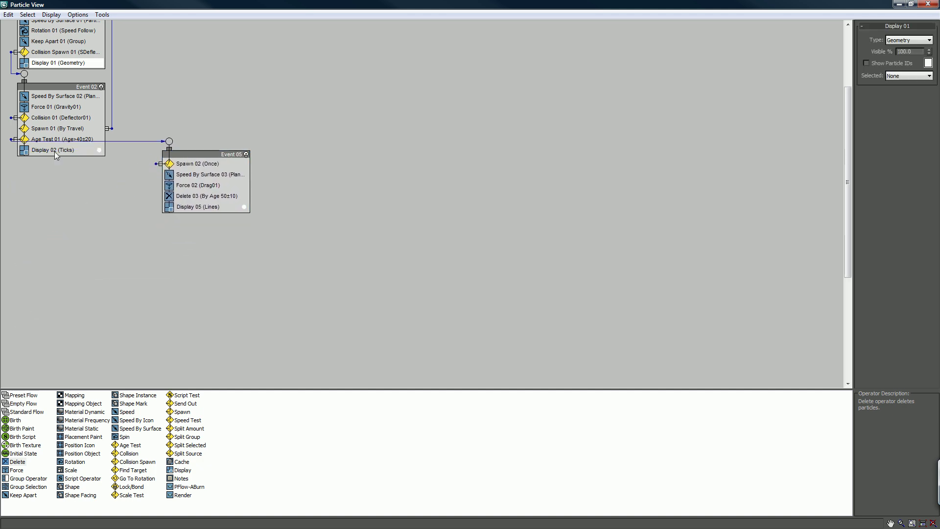
{"action": "left_click", "coordinate": [13, 139]}
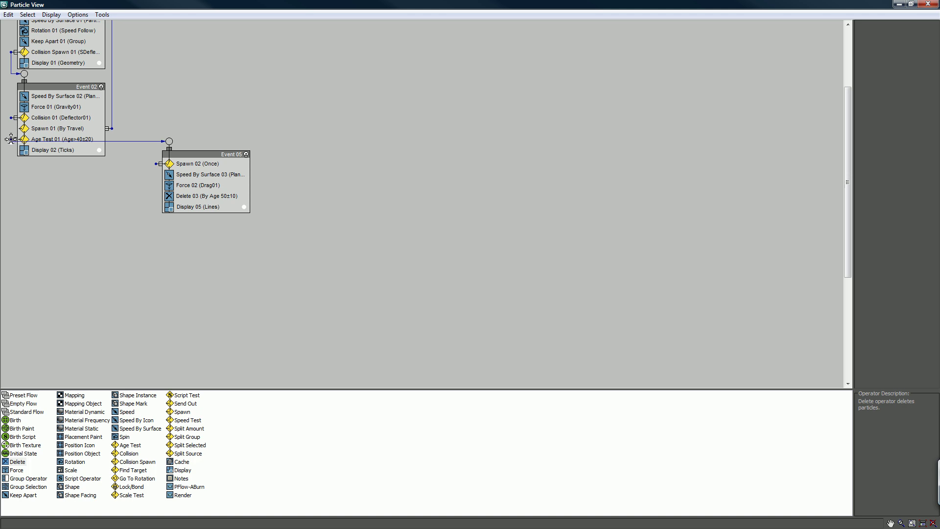
{"action": "left_click_drag", "start_coordinate": [15, 140], "coordinate": [108, 144]}
{"action": "left_click_drag", "start_coordinate": [14, 140], "coordinate": [107, 145]}
{"action": "left_click_drag", "start_coordinate": [10, 141], "coordinate": [82, 138]}
{"action": "left_click_drag", "start_coordinate": [169, 152], "coordinate": [24, 226]}
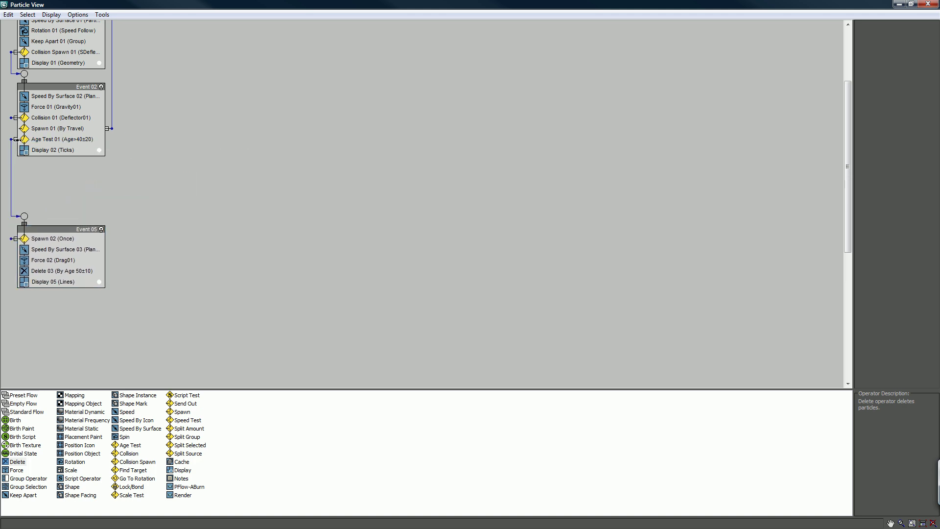
{"action": "left_click_drag", "start_coordinate": [16, 139], "coordinate": [108, 139]}
Pan up to PF Source 01 and park Event 05 directly below Event 04.
{"action": "left_click_drag", "start_coordinate": [47, 235], "coordinate": [184, 144]}
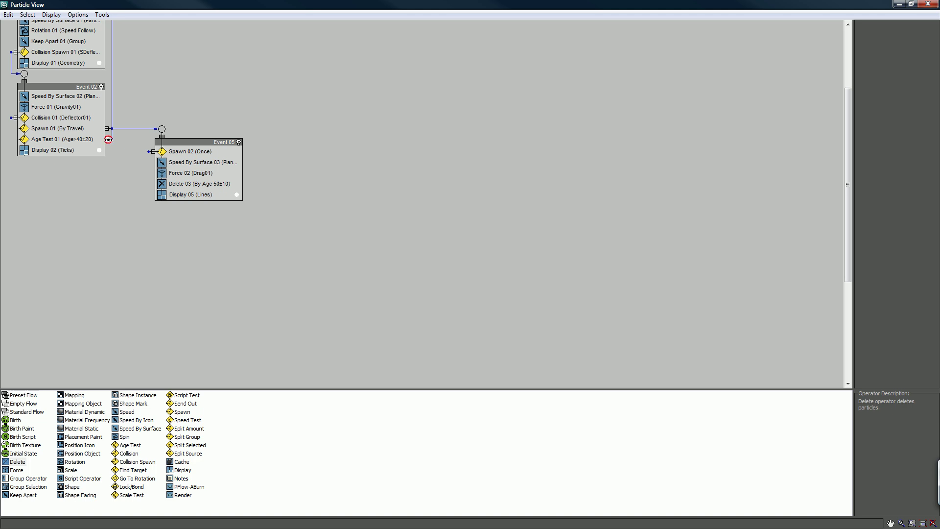
{"action": "middle_click_drag", "start_coordinate": [167, 145], "coordinate": [172, 253]}
{"action": "left_click_drag", "start_coordinate": [179, 251], "coordinate": [158, 145]}
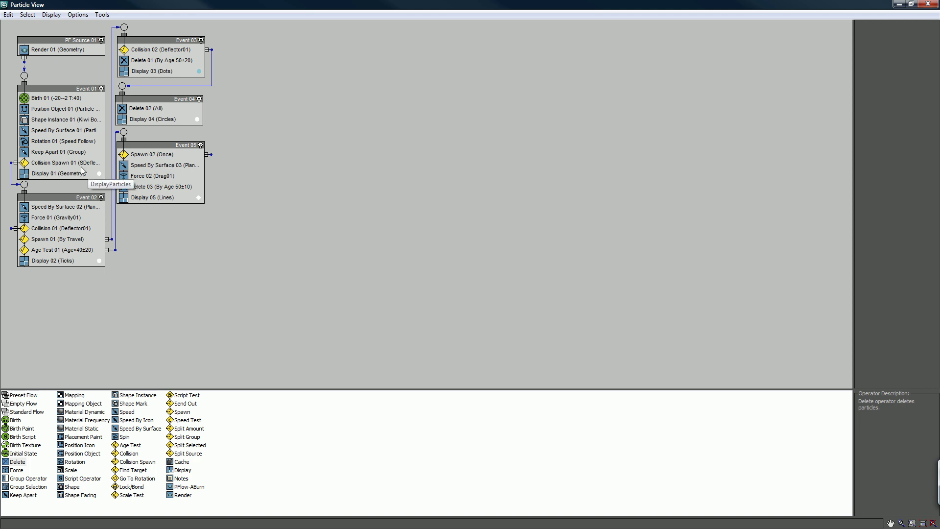
Insert a Shape operator from the depot at the top of Event 02.
{"action": "left_click", "coordinate": [54, 120]}
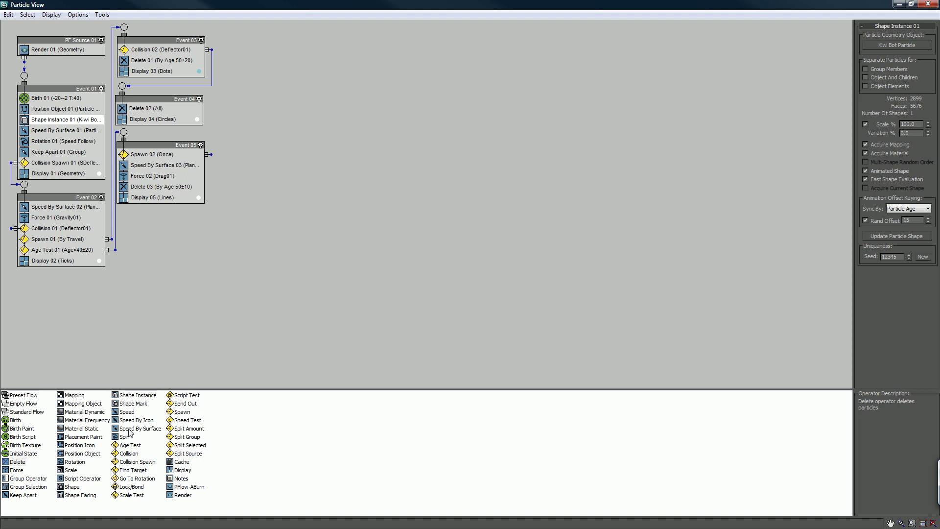
{"action": "left_click_drag", "start_coordinate": [72, 488], "coordinate": [54, 206]}
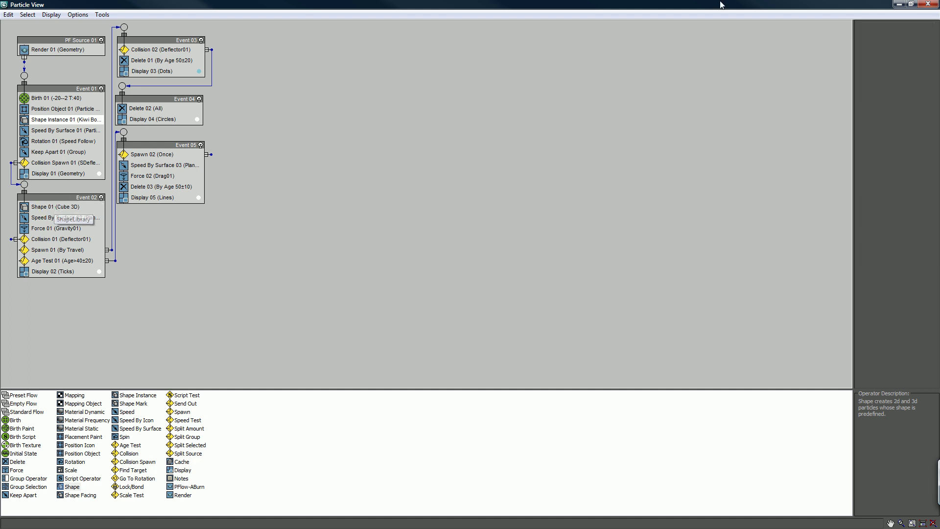
{"action": "left_click", "coordinate": [54, 207]}
Set Shape 01 to a 2D Triangle of size 0.0 and restore the Particle View size.
{"action": "left_click", "coordinate": [866, 39]}
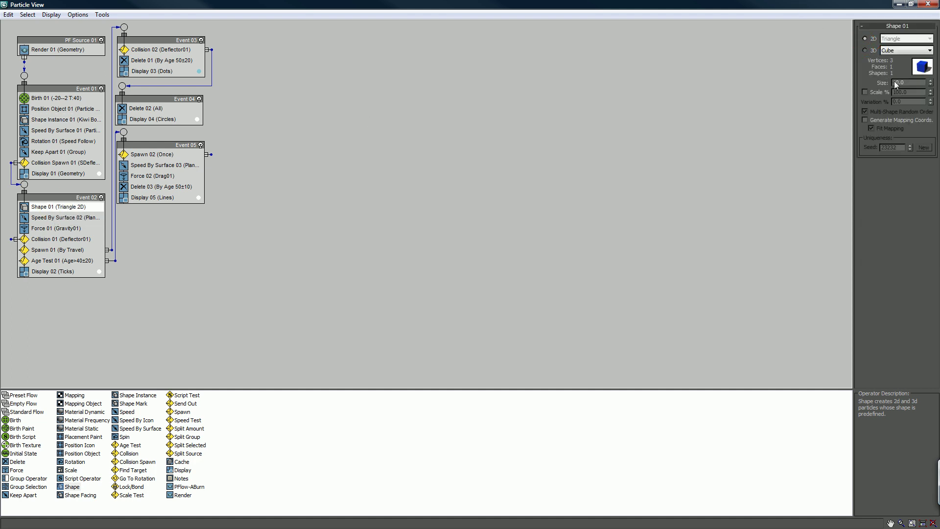
{"action": "right_click", "coordinate": [930, 83]}
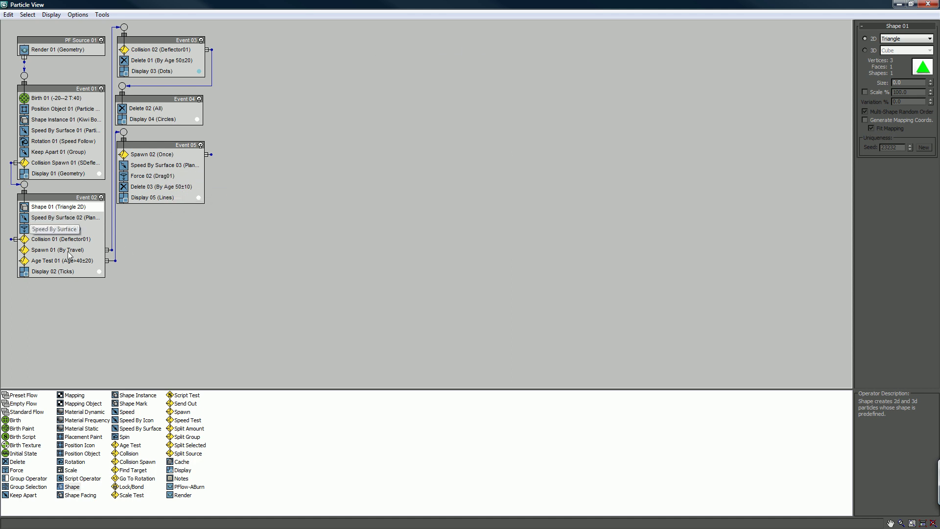
{"action": "double_click", "coordinate": [350, 5]}
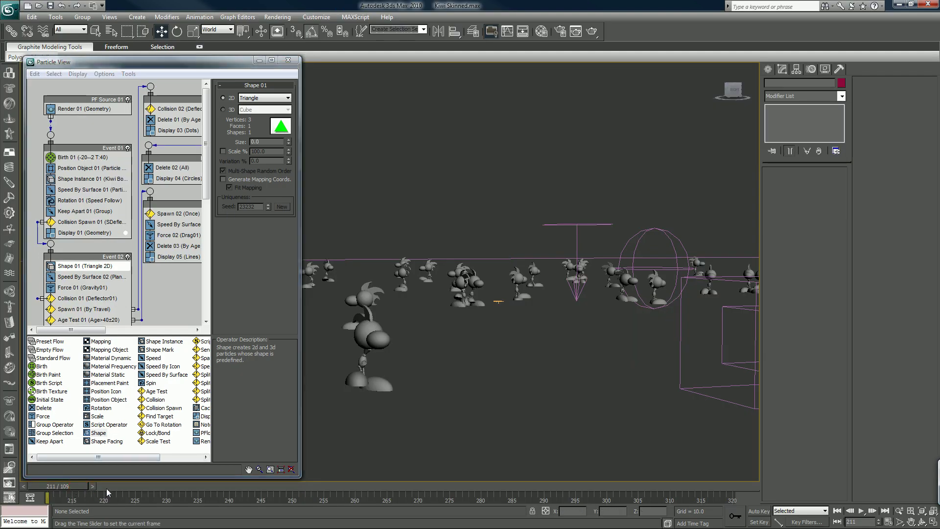
Turn off Shape Instance 01 and play frames 217–247 onward, viewing the dot sprays up close.
{"action": "left_click_drag", "start_coordinate": [108, 492], "coordinate": [126, 492]}
{"action": "left_click_drag", "start_coordinate": [199, 479], "coordinate": [201, 478]}
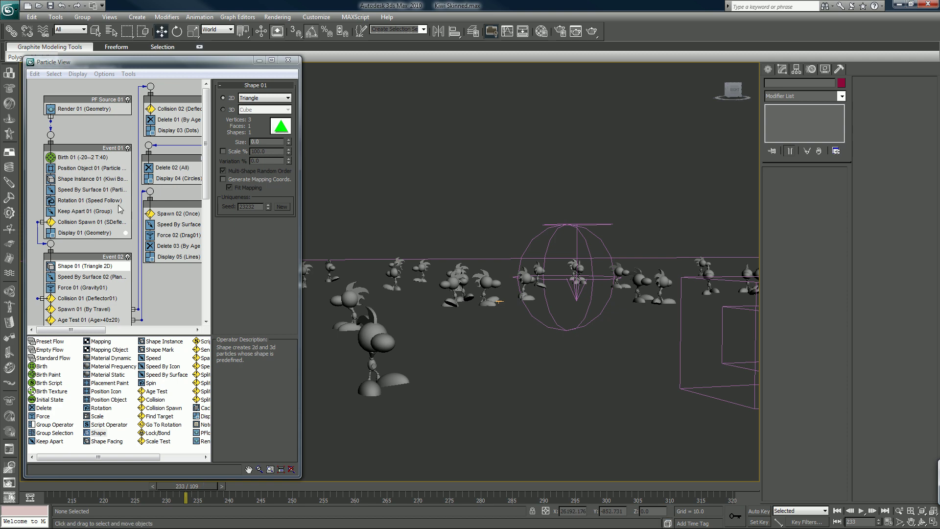
{"action": "left_click", "coordinate": [51, 179]}
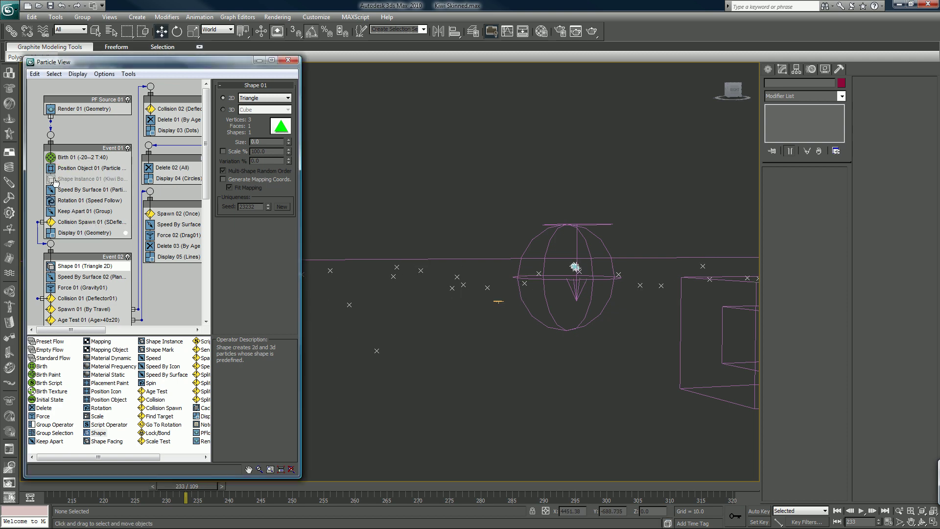
{"action": "left_click_drag", "start_coordinate": [189, 486], "coordinate": [294, 492]}
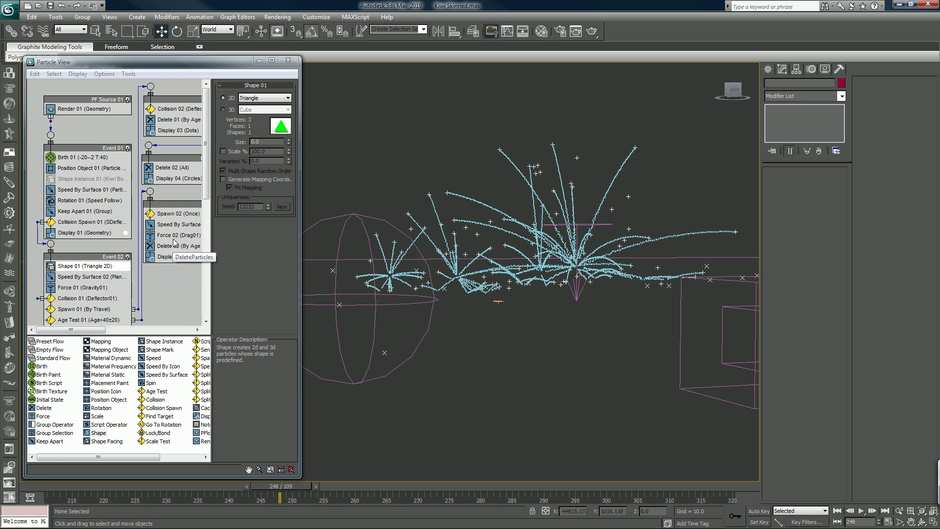
{"action": "mouse_move", "coordinate": [206, 177]}
{"action": "left_mouse_down"}
{"action": "mouse_move", "coordinate": [205, 227]}
{"action": "mouse_move", "coordinate": [205, 174]}
{"action": "left_mouse_up"}
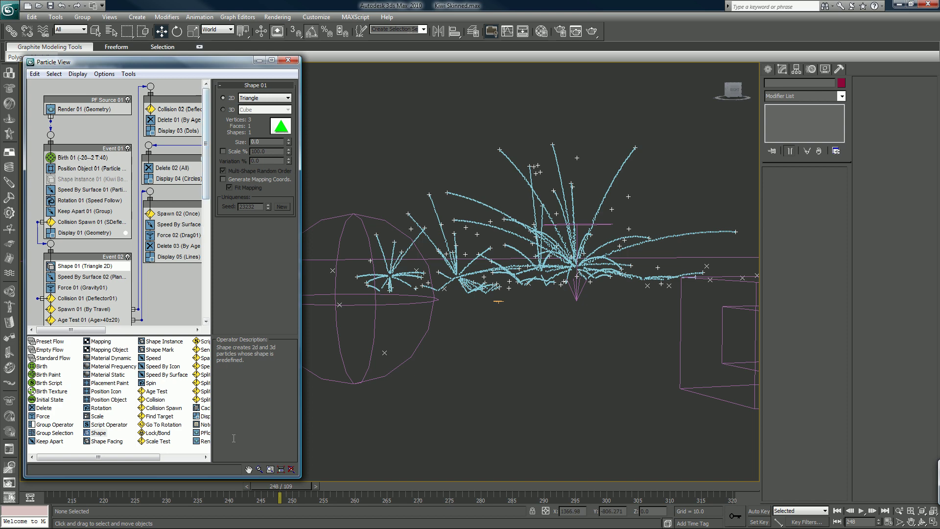
{"action": "left_click", "coordinate": [383, 441]}
{"action": "key", "text": "/"}
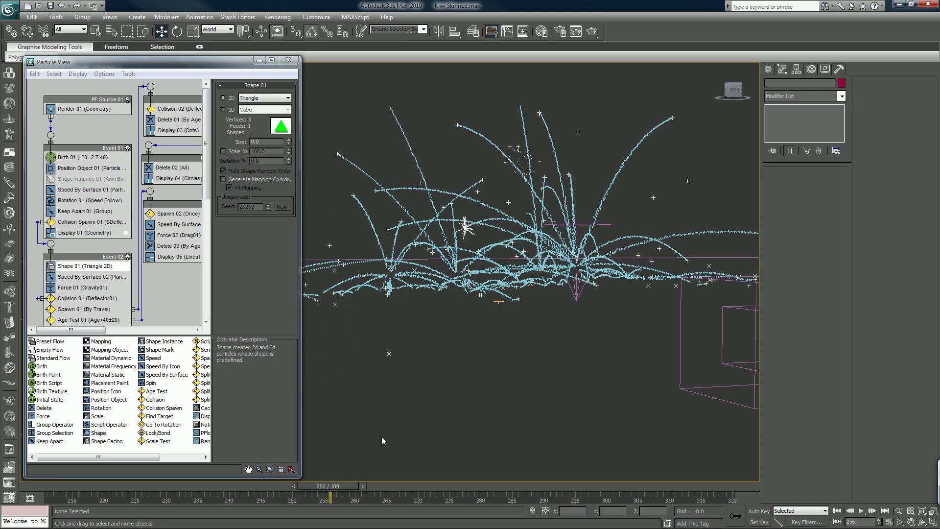
{"action": "middle_click_drag", "start_coordinate": [391, 421], "coordinate": [477, 287], "text": "alt"}
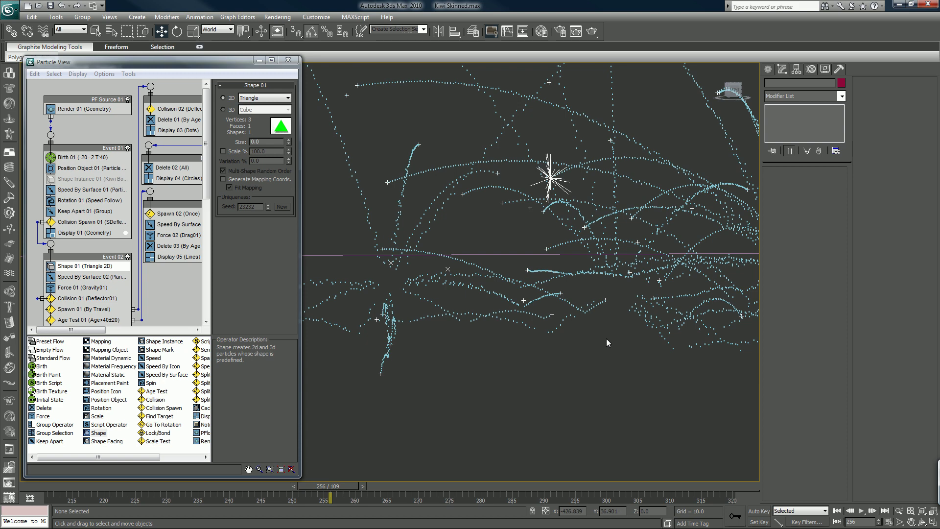
{"action": "middle_click_drag", "start_coordinate": [606, 339], "coordinate": [603, 338], "text": "alt"}
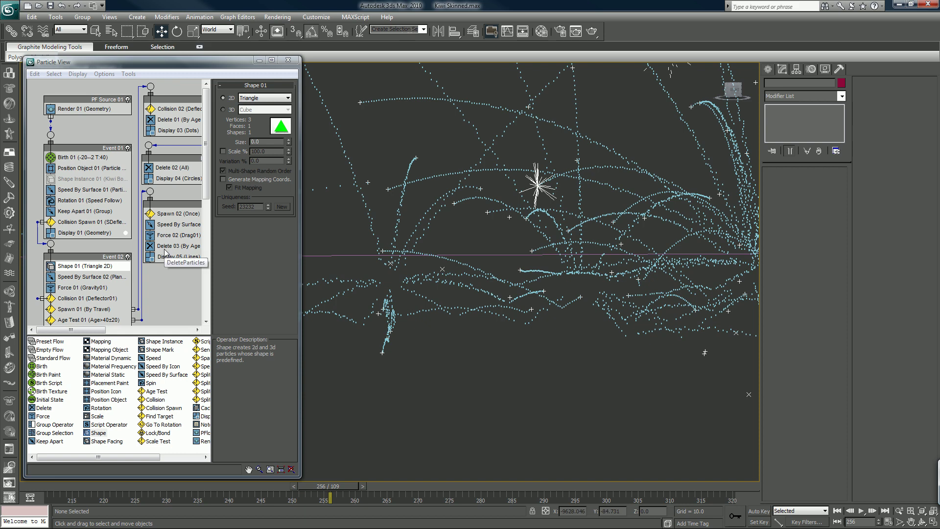
Make the Particle View window wider and taller, and move it up slightly.
{"action": "left_click_drag", "start_coordinate": [300, 424], "coordinate": [342, 431]}
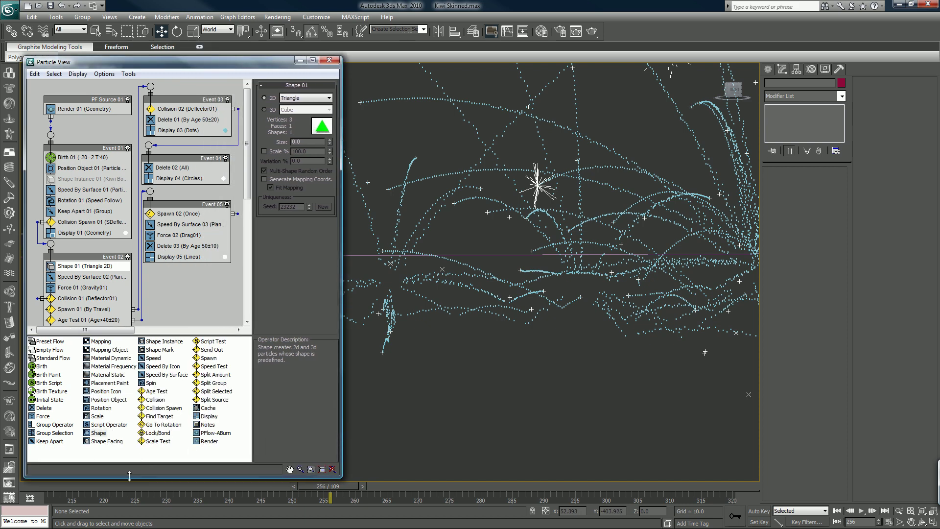
{"action": "left_click_drag", "start_coordinate": [129, 475], "coordinate": [126, 490]}
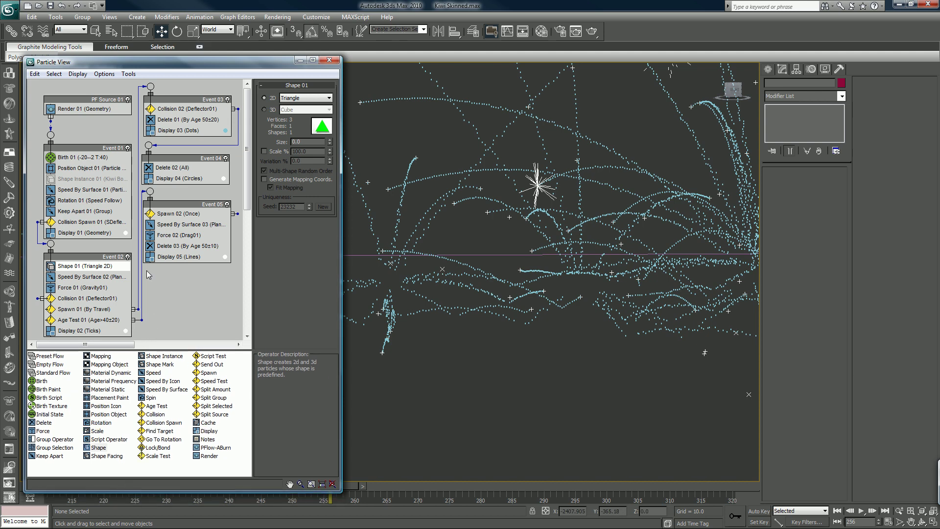
{"action": "left_click_drag", "start_coordinate": [101, 63], "coordinate": [102, 47]}
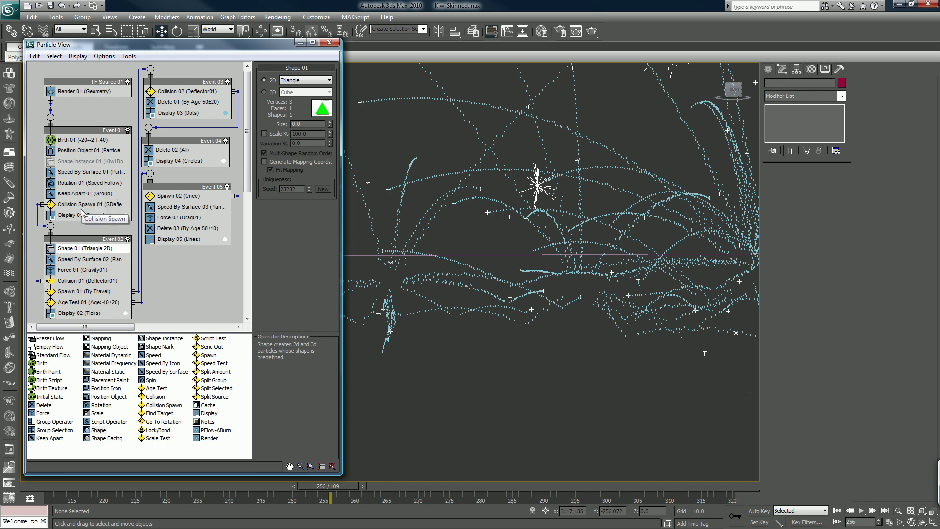
Drop Spawn 01 (By Travel) Step Size to 2.739 and scrub frames 233–261 to check the trails.
{"action": "left_click", "coordinate": [71, 292]}
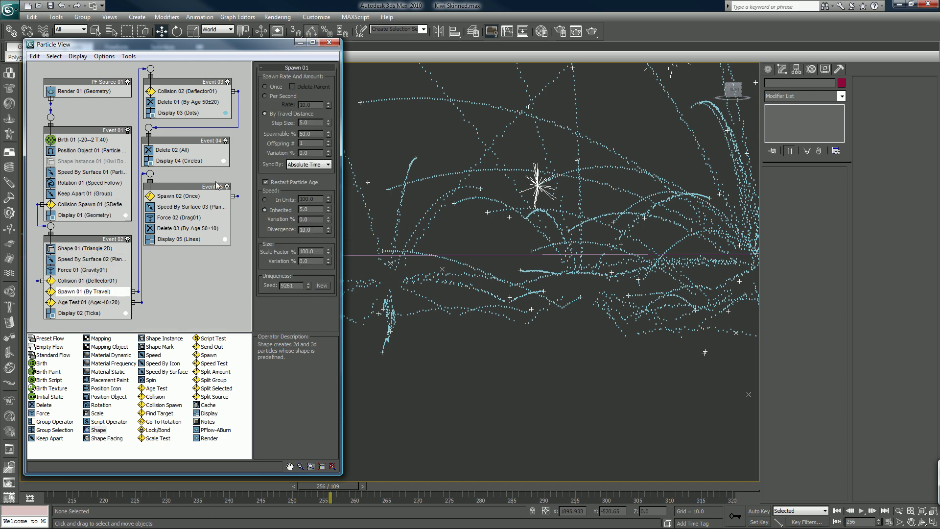
{"action": "left_click_drag", "start_coordinate": [328, 127], "coordinate": [325, 140]}
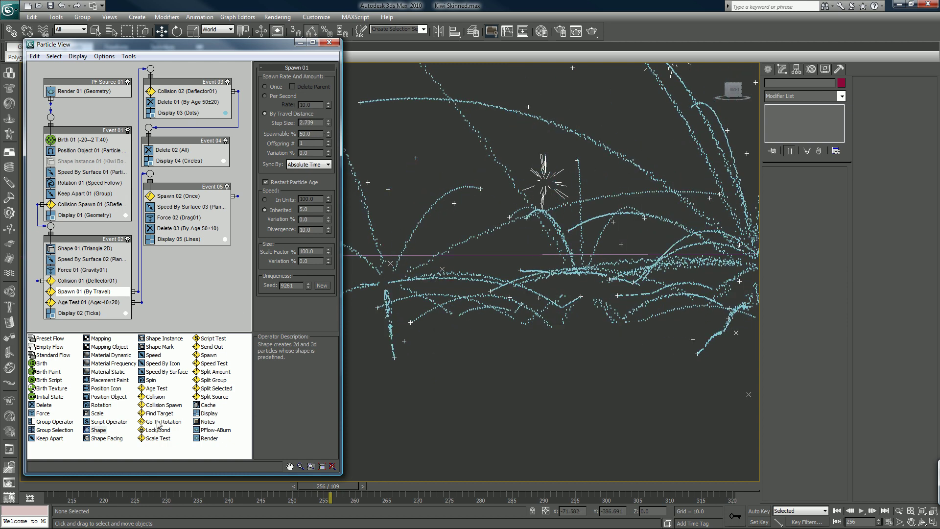
{"action": "left_click_drag", "start_coordinate": [57, 488], "coordinate": [381, 447]}
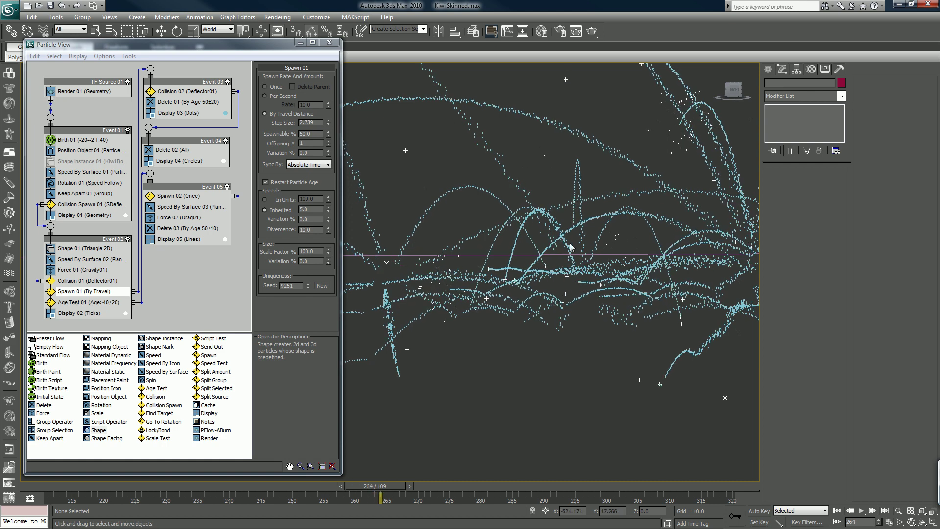
{"action": "key", "text": "w"}
{"action": "left_click_drag", "start_coordinate": [57, 491], "coordinate": [306, 444]}
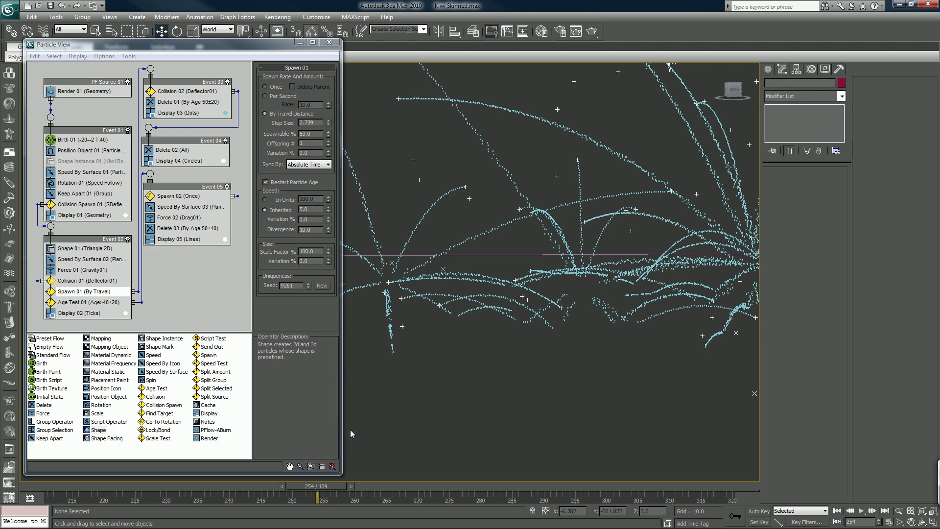
{"action": "left_click_drag", "start_coordinate": [318, 486], "coordinate": [490, 458]}
{"action": "key", "text": "w"}
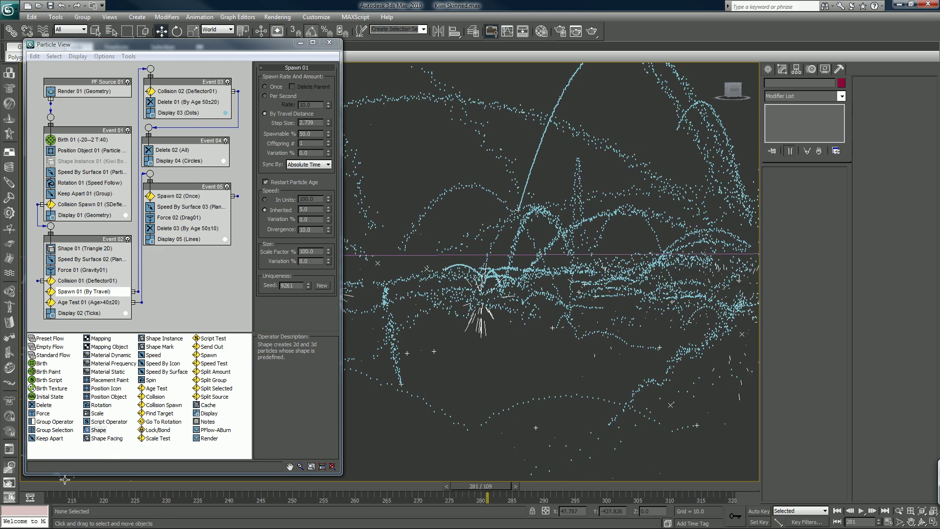